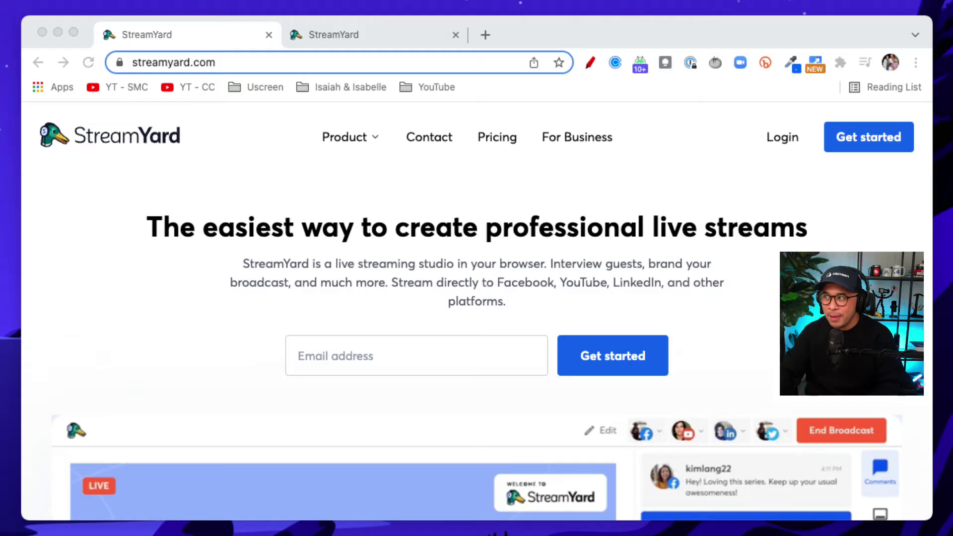
Step: Look over the StreamYard home page, from the headline and sign-up area down to the studio preview
left_click(324, 279)
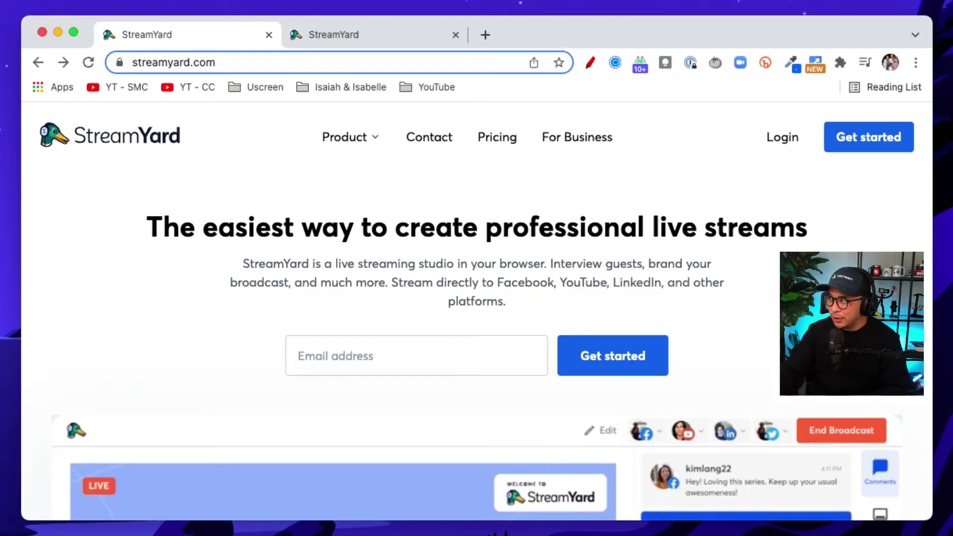
scroll(355, 233, "down", 4)
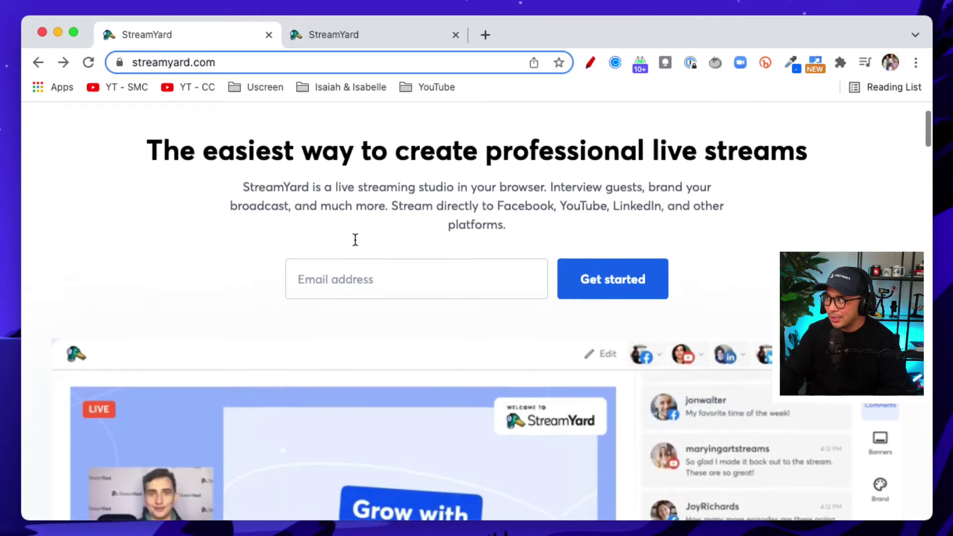
scroll(355, 240, "down", 3)
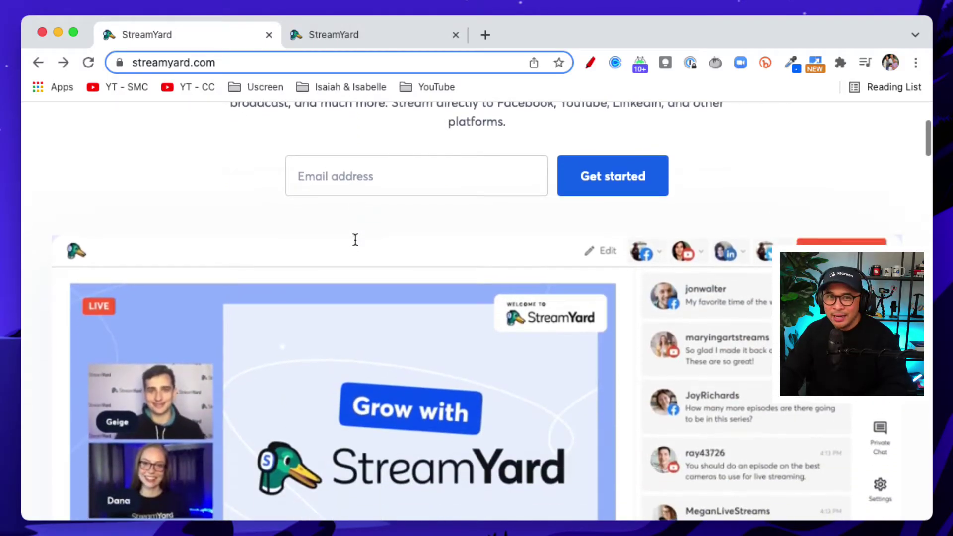
scroll(356, 240, "down", 4)
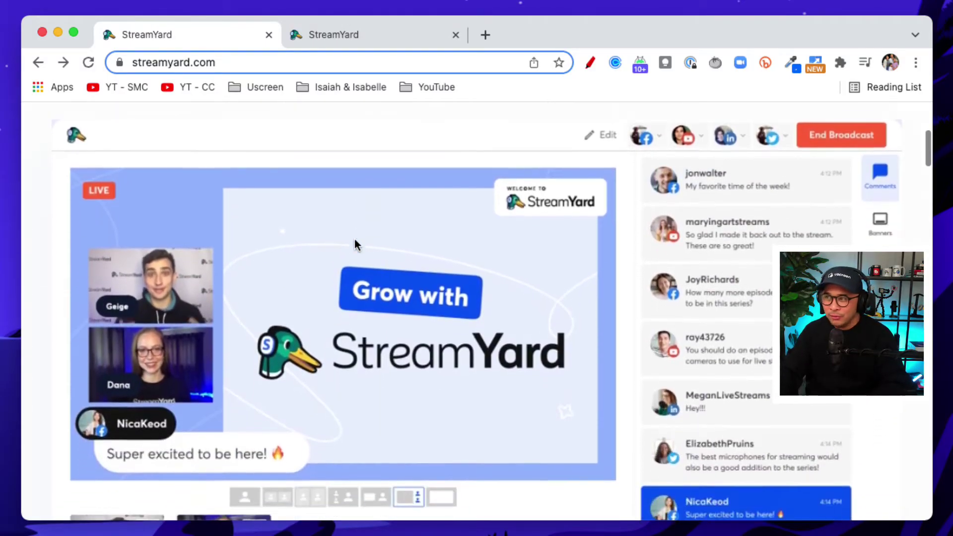
scroll(353, 237, "down", 2)
scroll(354, 237, "up", 10)
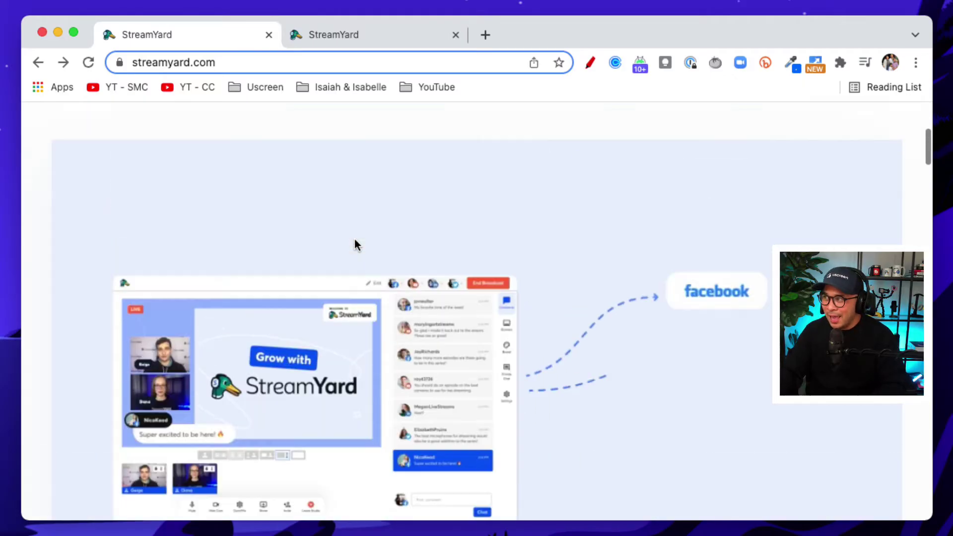
scroll(353, 237, "up", 2)
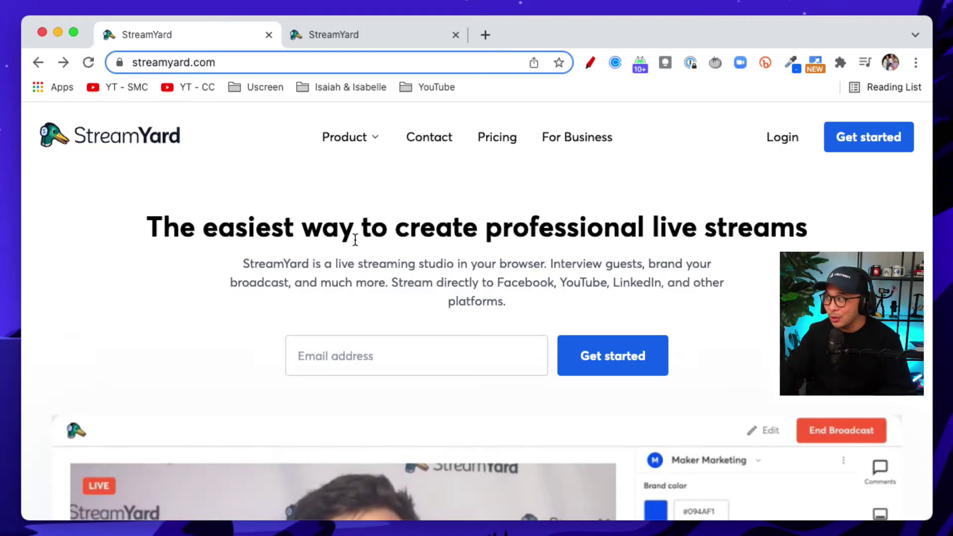
scroll(355, 241, "up", 1)
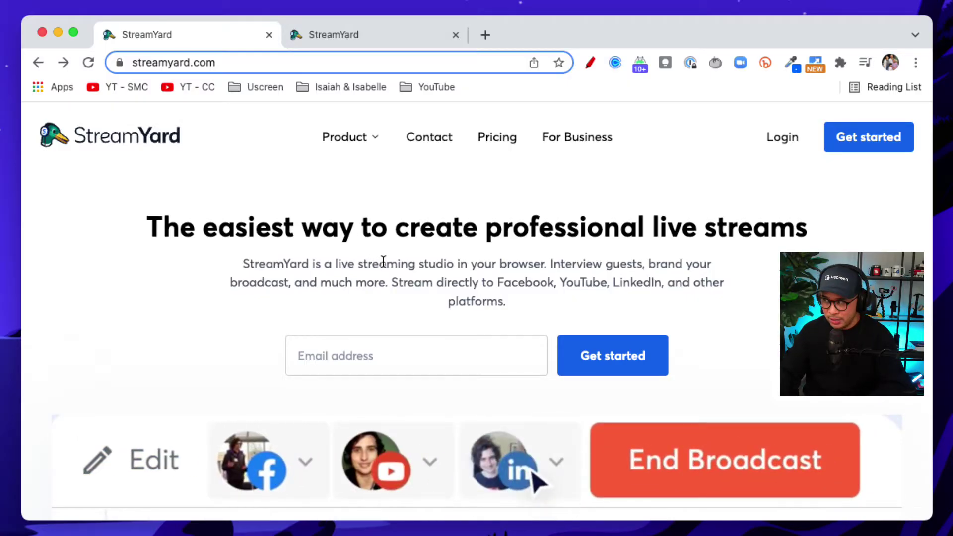
scroll(384, 262, "down", 2)
scroll(383, 261, "up", 2)
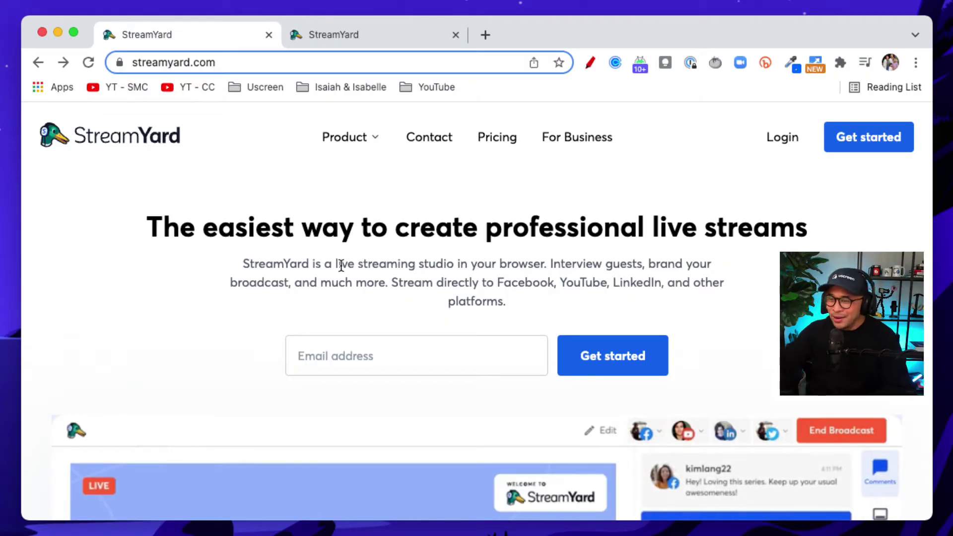
scroll(341, 266, "down", 6)
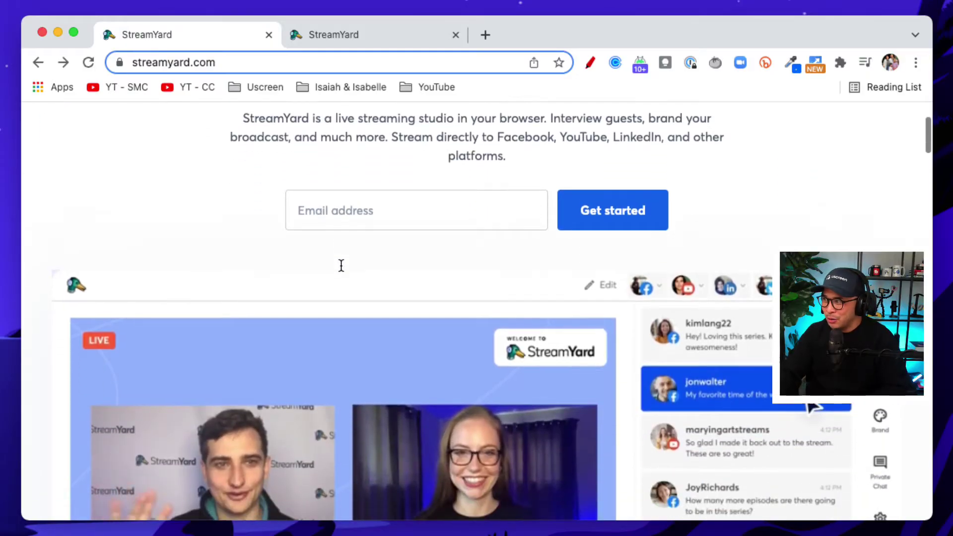
scroll(341, 266, "down", 8)
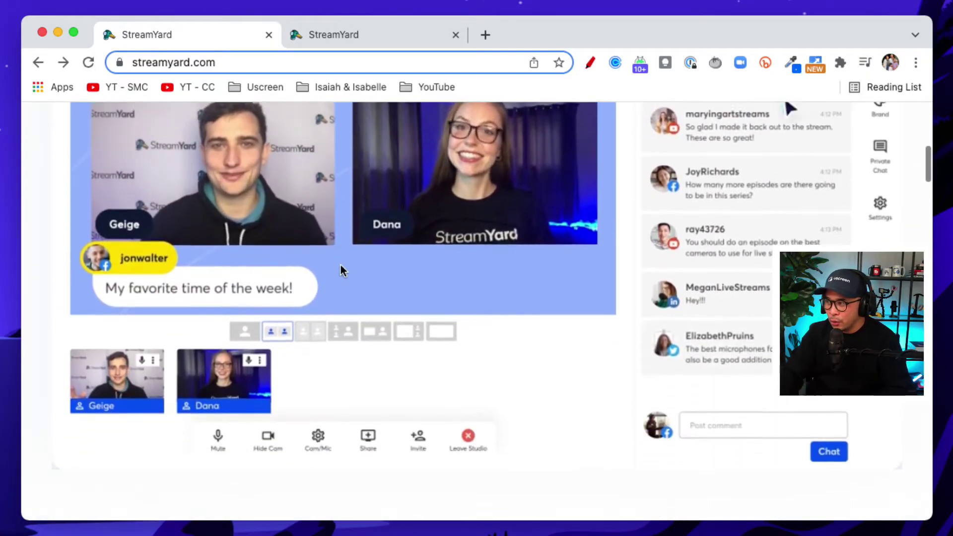
scroll(341, 264, "up", 15)
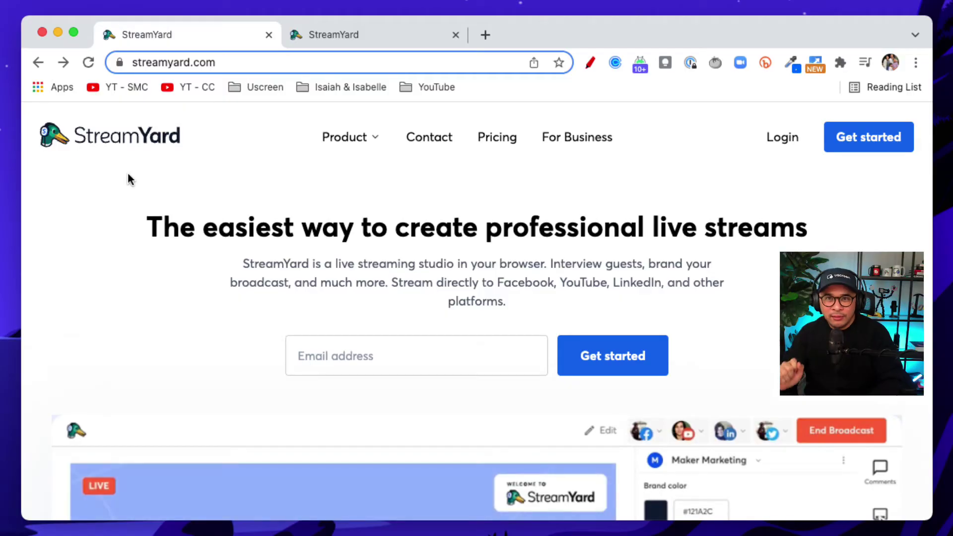
scroll(263, 204, "down", 3)
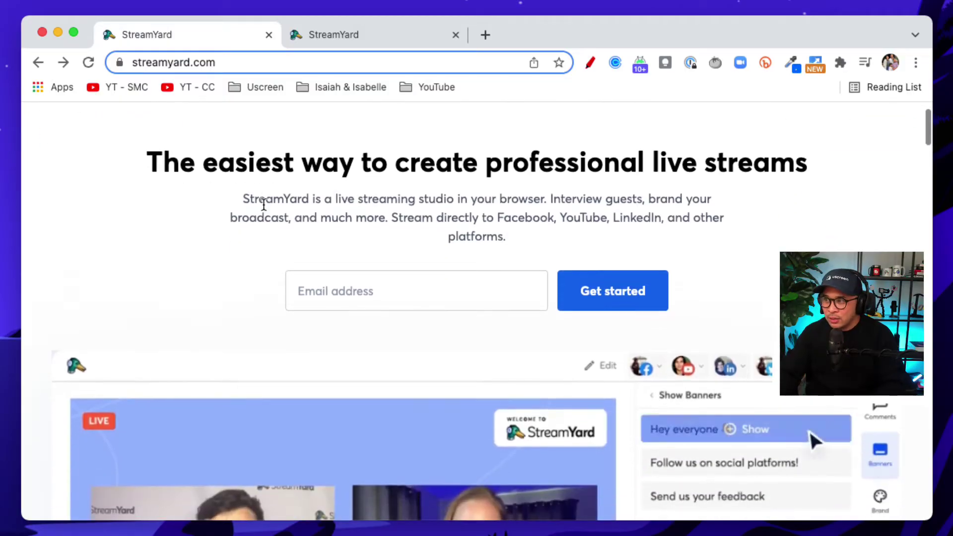
scroll(264, 204, "up", 3)
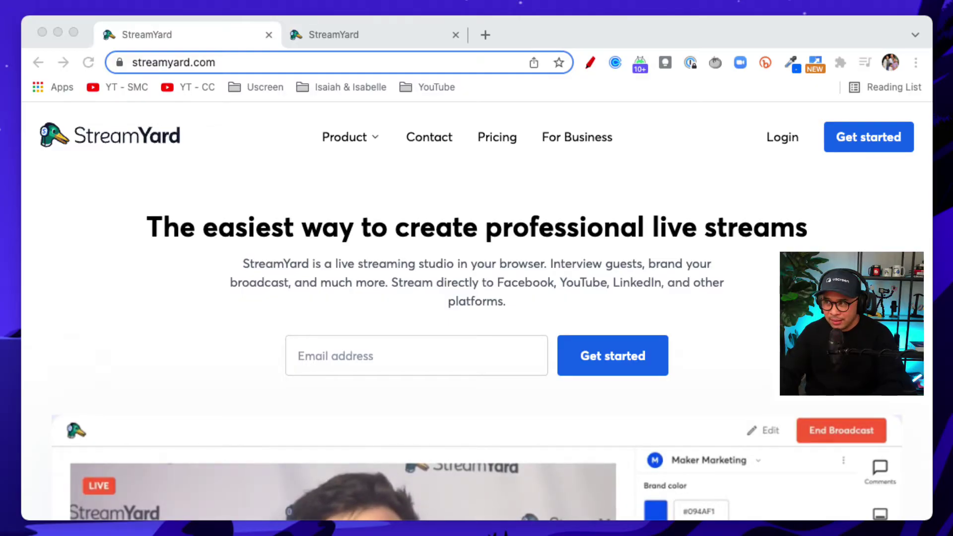
Step: Switch to the StreamYard Broadcasts dashboard, circle the Broadcasts entry in red and clear the marking
left_click(245, 198)
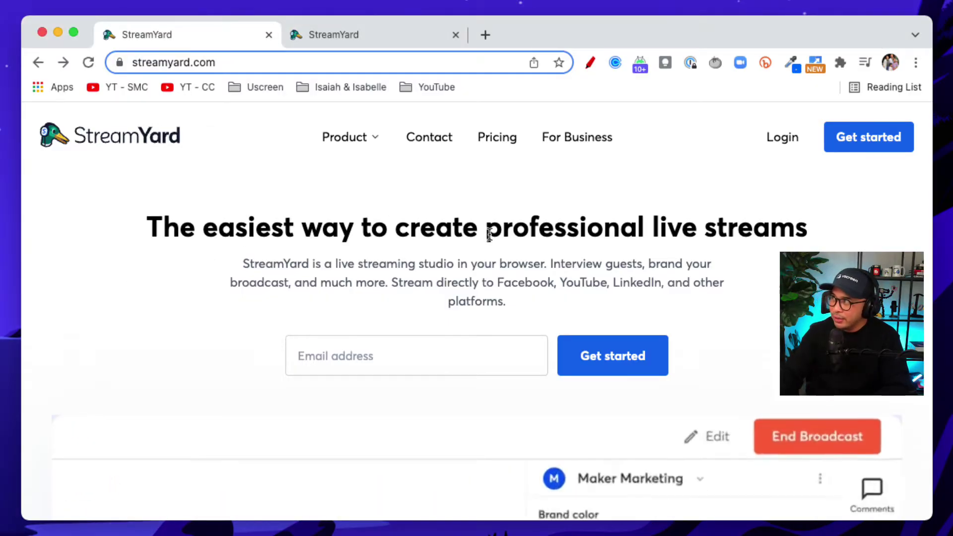
left_click(345, 36)
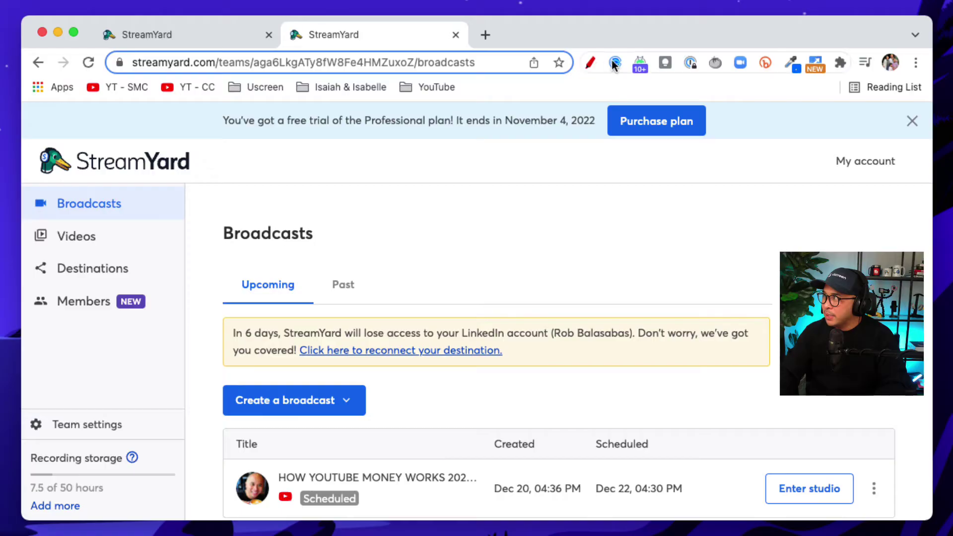
left_click(590, 63)
mouse_move(96, 186)
left_mouse_down()
mouse_move(17, 201)
mouse_move(136, 208)
mouse_move(81, 215)
mouse_move(82, 182)
left_mouse_up()
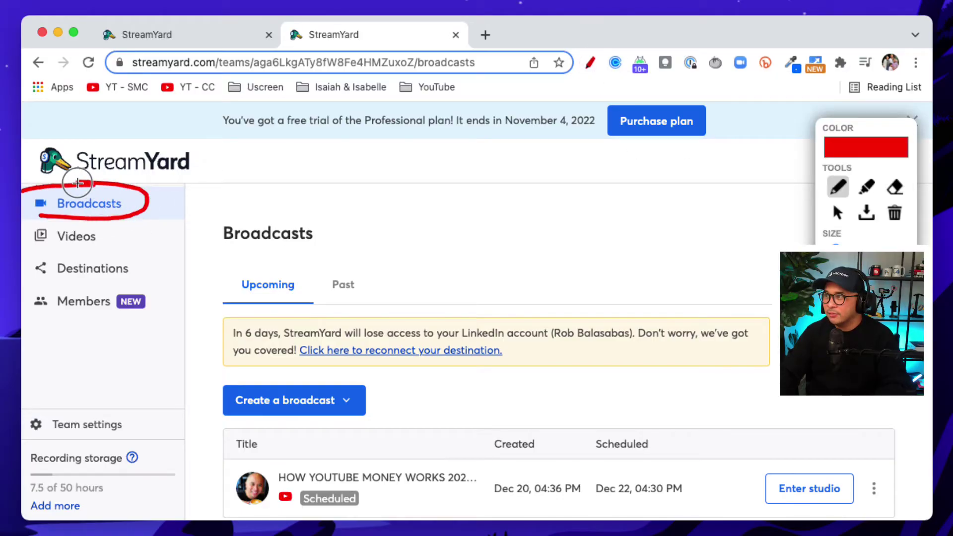
key("Escape")
scroll(373, 287, "down", 2)
scroll(373, 287, "down", 1)
scroll(372, 287, "up", 2)
scroll(373, 287, "down", 2)
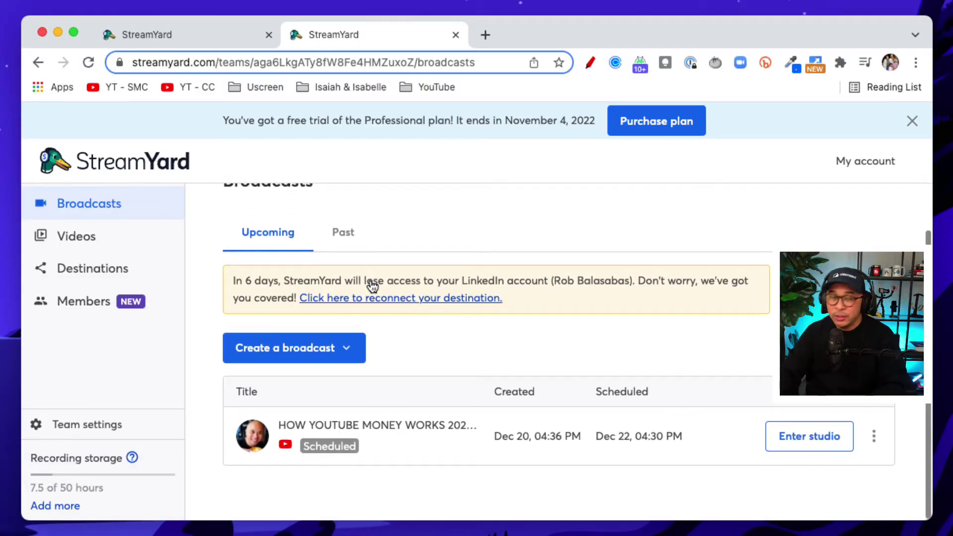
scroll(402, 304, "up", 1)
scroll(413, 318, "up", 1)
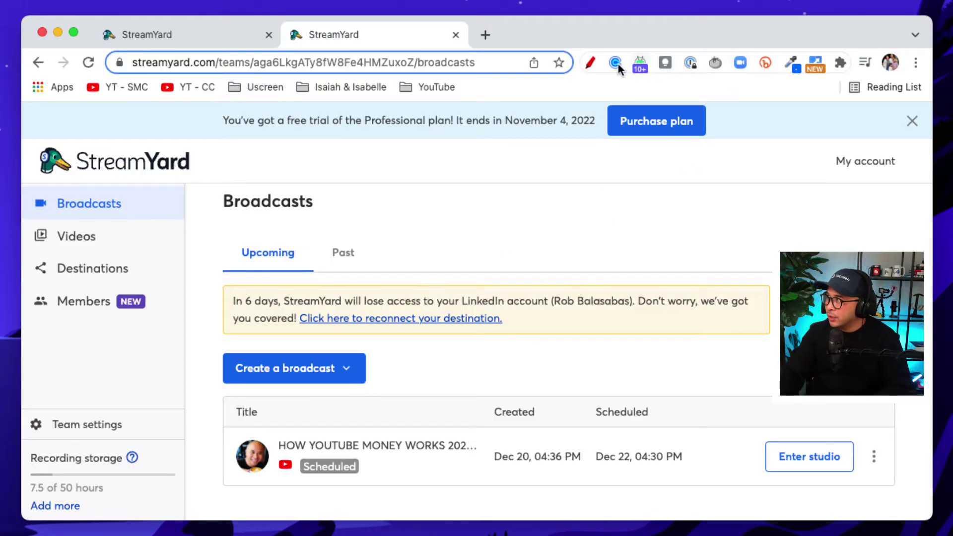
Step: Draw red arrows pointing at the Broadcasts entry and at Create a broadcast, and clear them
left_click(586, 63)
mouse_move(177, 192)
left_mouse_down()
mouse_move(115, 198)
mouse_move(144, 211)
left_mouse_up()
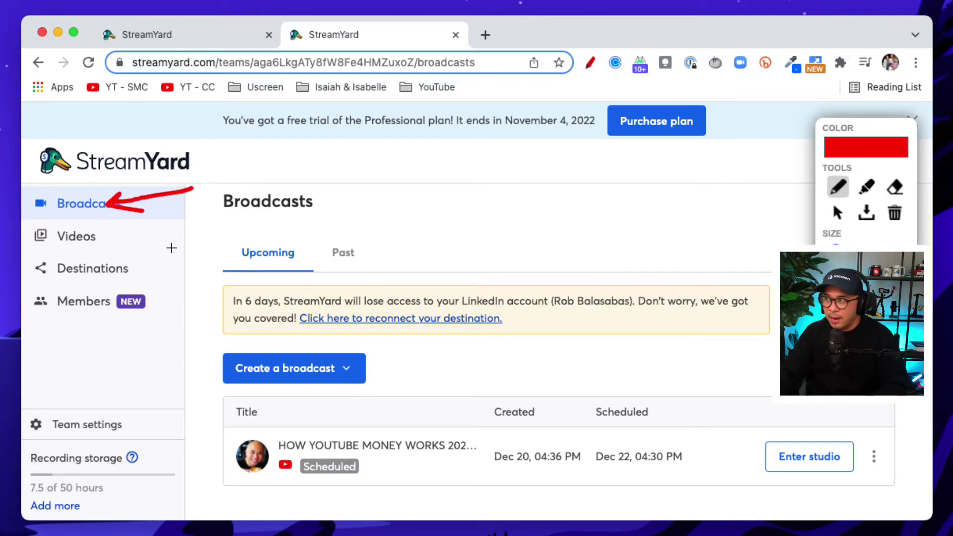
mouse_move(463, 360)
left_mouse_down()
mouse_move(419, 372)
mouse_move(375, 367)
mouse_move(396, 382)
left_mouse_up()
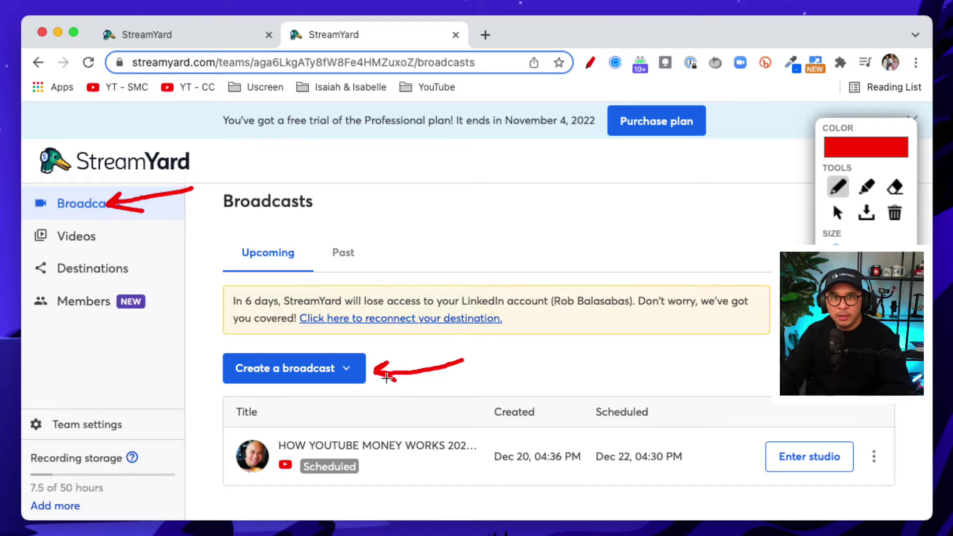
key("Escape")
Step: Start a new broadcast, mark the Record only option with a red circle and arrow, and clear the marking
left_click(303, 374)
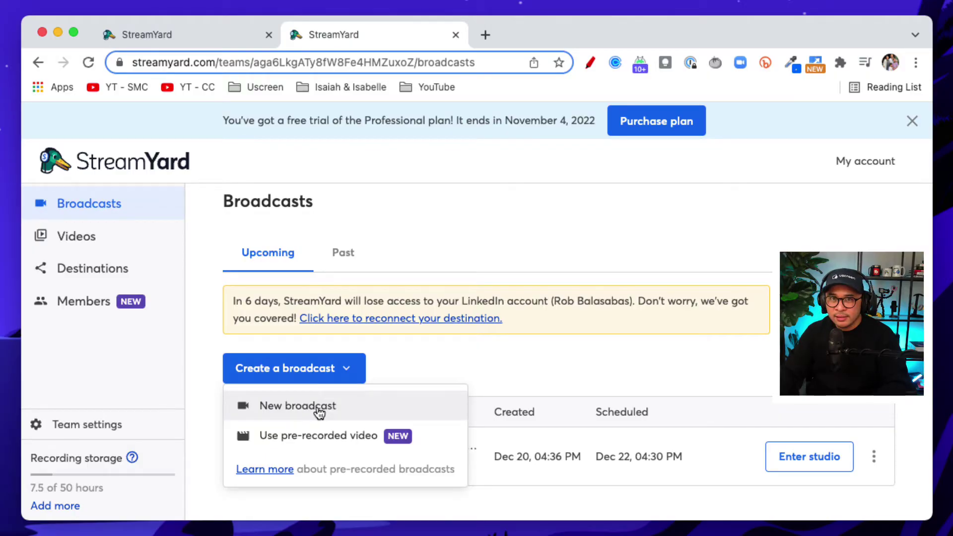
left_click(317, 411)
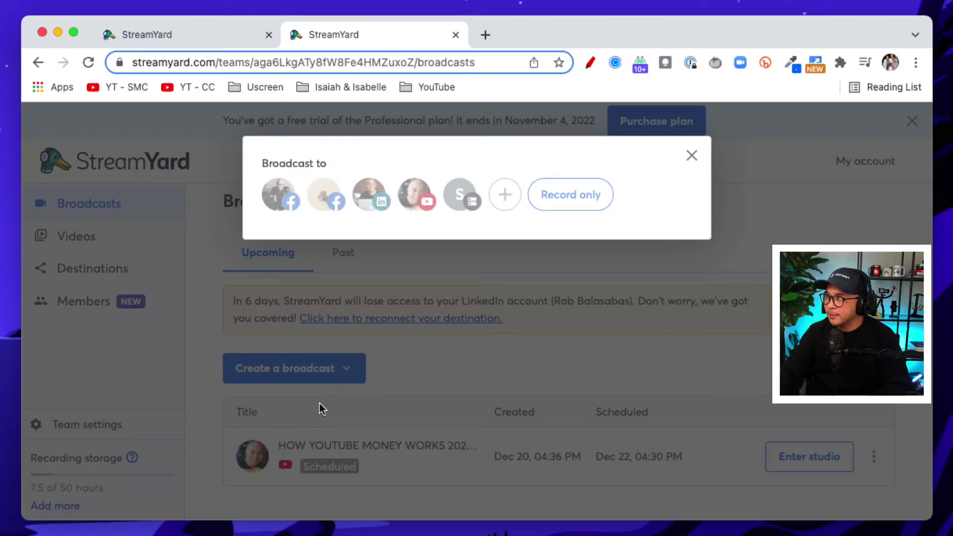
left_click(589, 63)
mouse_move(593, 167)
left_mouse_down()
mouse_move(519, 187)
mouse_move(559, 215)
mouse_move(655, 180)
mouse_move(665, 187)
mouse_move(649, 186)
left_mouse_up()
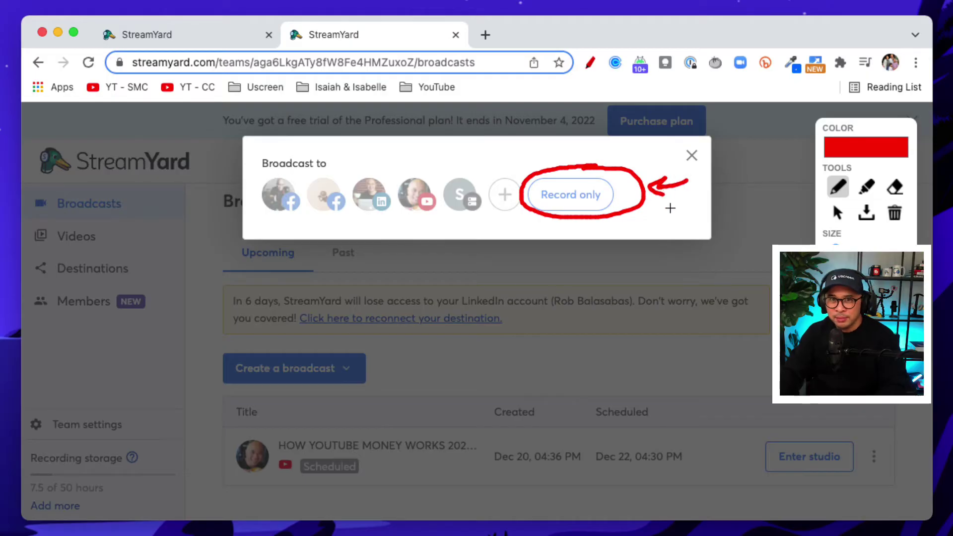
key("Escape")
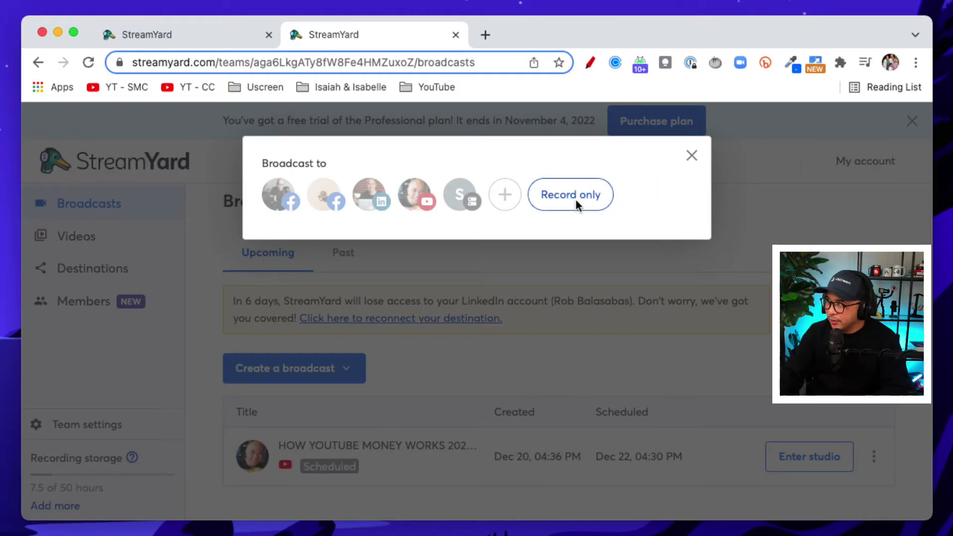
Step: Make the broadcast Record only, title it "Recording - Podcast Interview" and create it
left_click(576, 198)
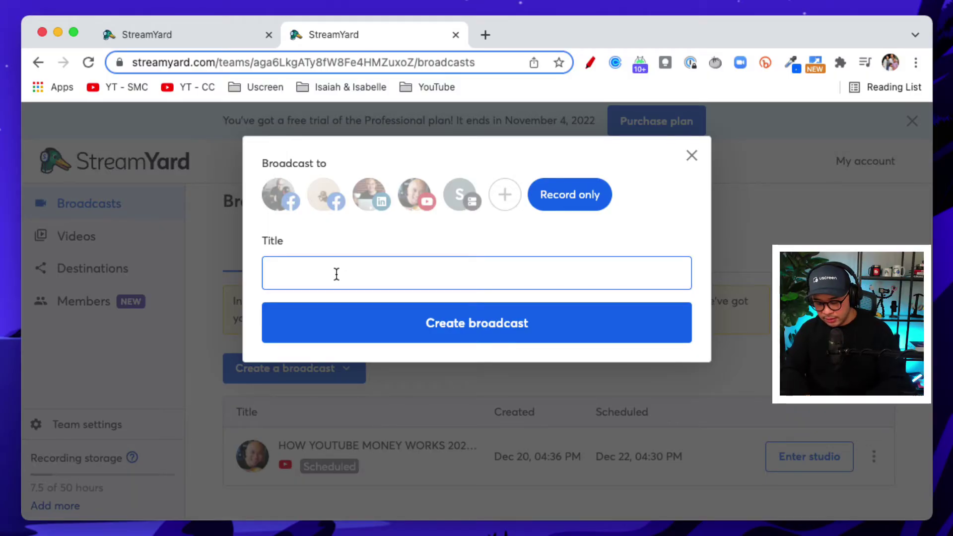
type("Recording - ")
type("Poda")
type("cast Interview")
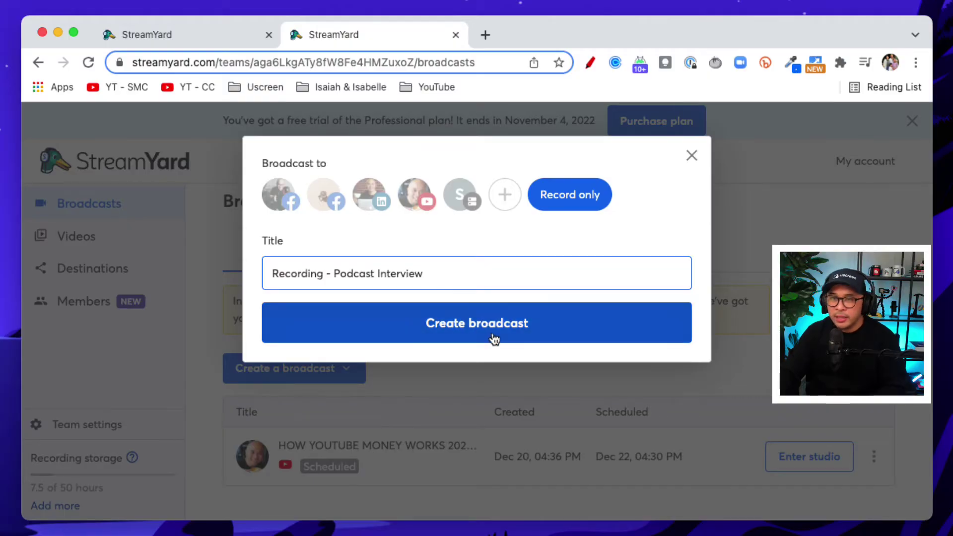
left_click(489, 327)
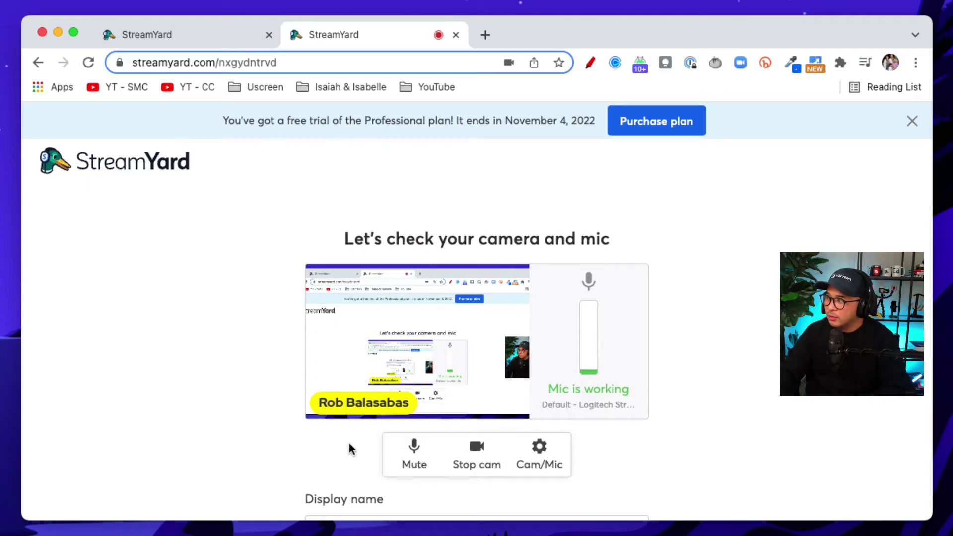
Step: Check the camera and mic preview and the display name on the studio entry page
scroll(459, 443, "down", 3)
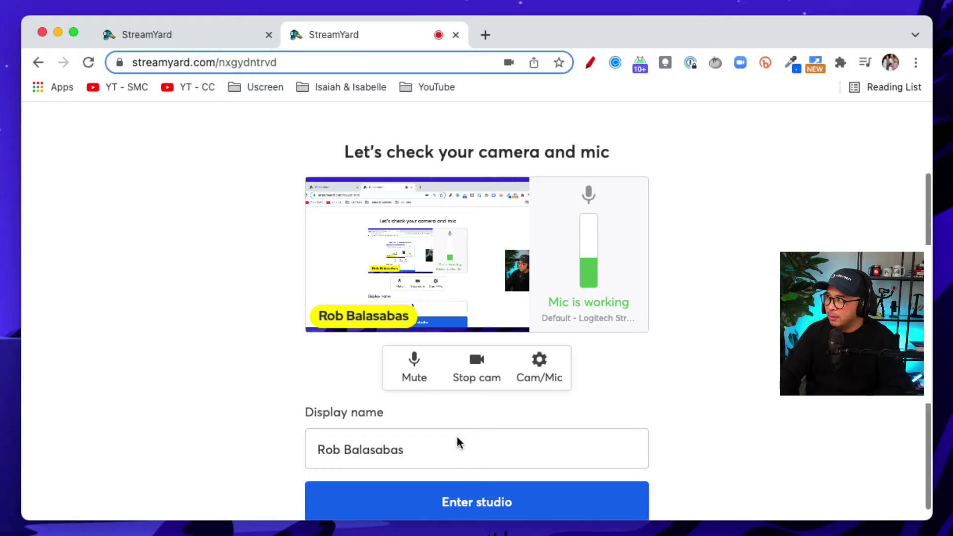
left_click_drag(323, 440, 511, 439)
left_click(498, 410)
scroll(496, 407, "up", 3)
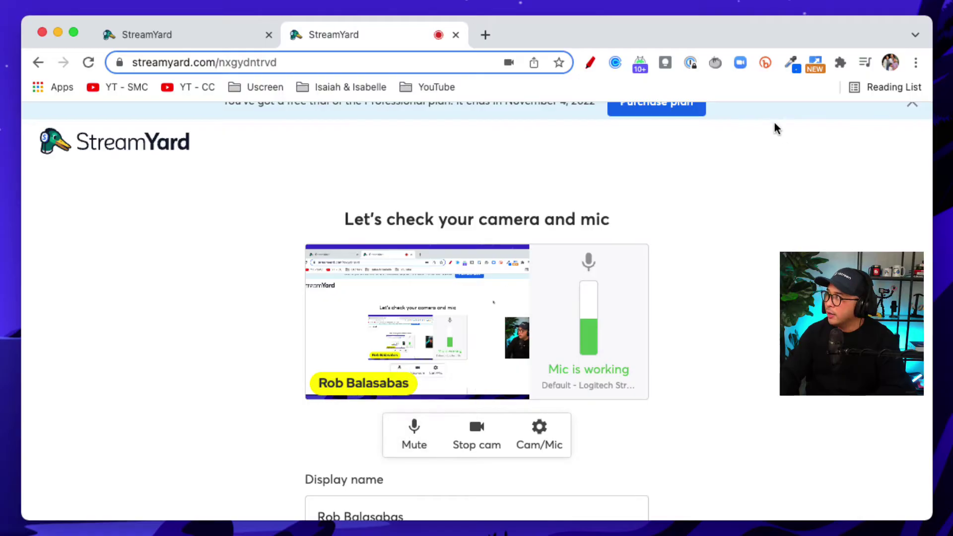
Step: Circle the Cam/Mic option in red below the camera preview and clear the marking
left_click(589, 62)
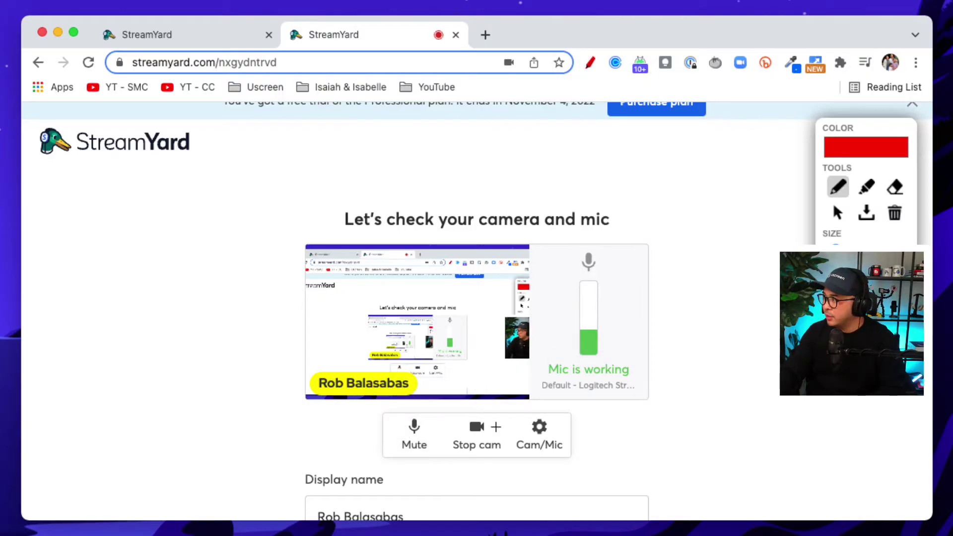
mouse_move(553, 411)
left_mouse_down()
mouse_move(506, 454)
mouse_move(577, 436)
left_mouse_up()
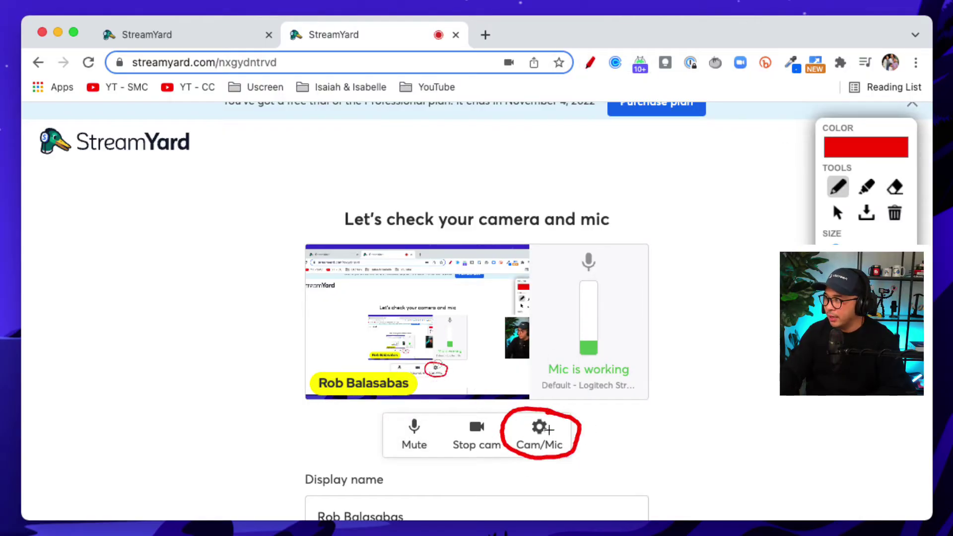
key("Escape")
Step: Open the Cam/Mic settings and review the camera selection and the audio settings, including the mic choices
left_click(542, 439)
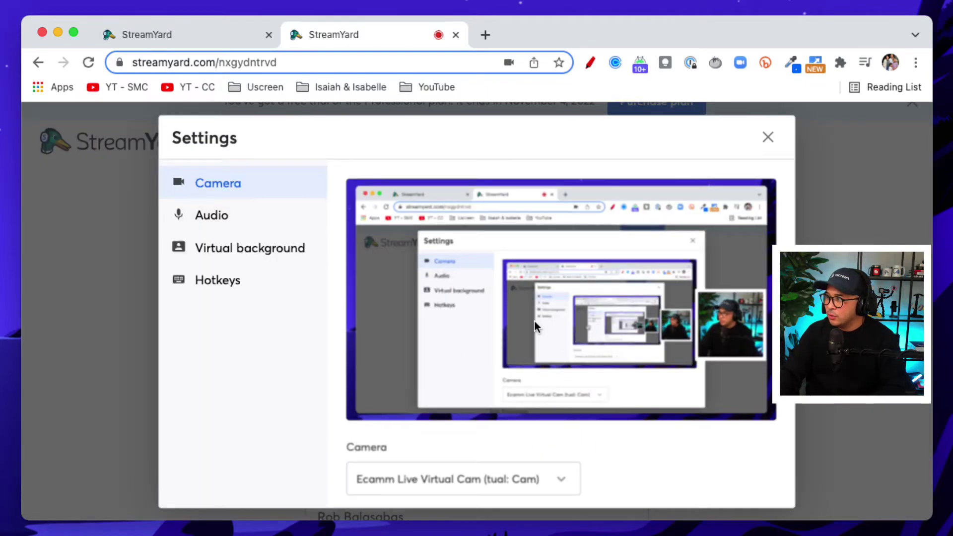
scroll(534, 320, "down", 2)
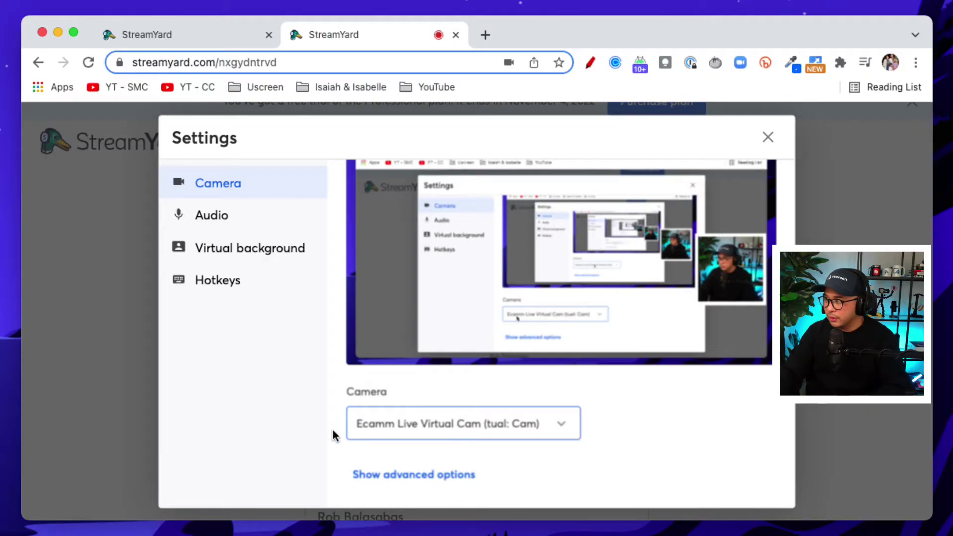
left_click(221, 218)
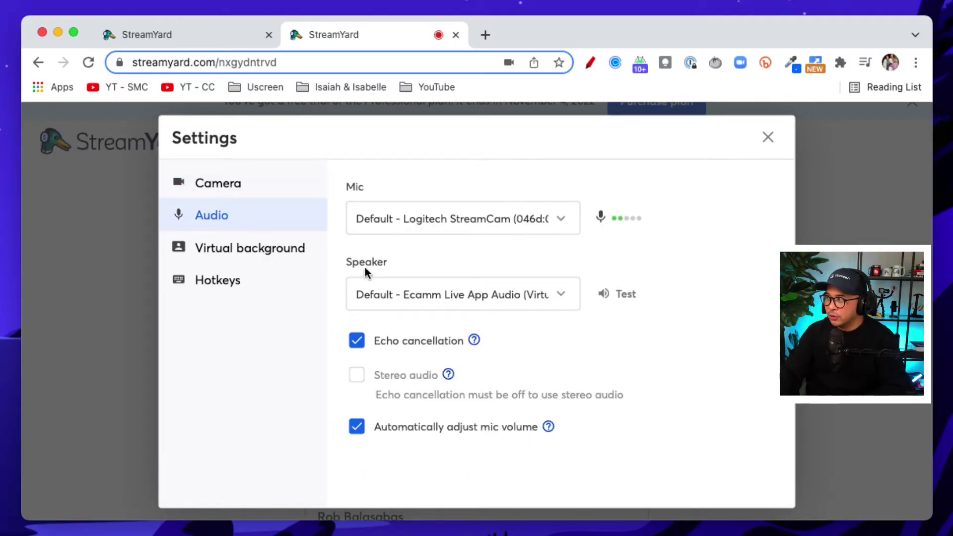
left_click(402, 219)
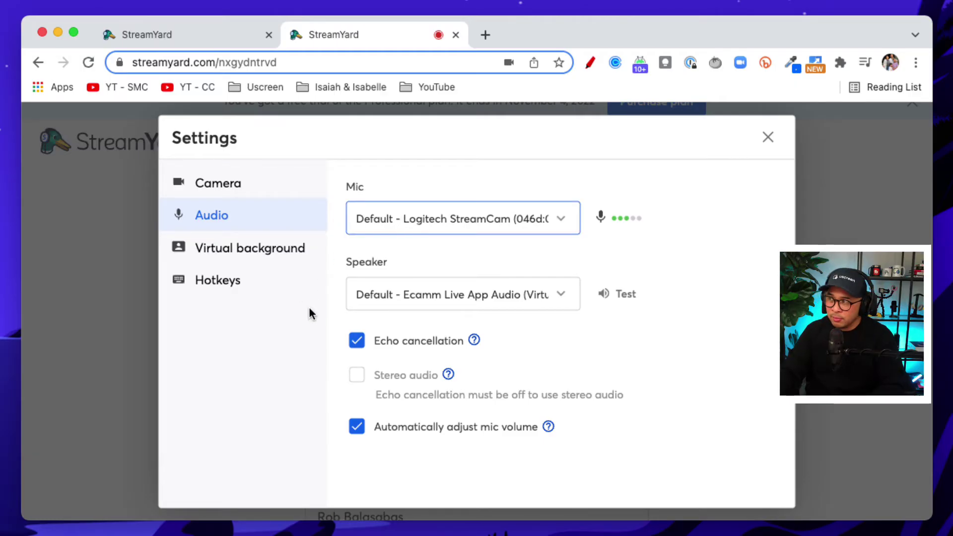
Step: Review the virtual background and hotkey settings, and close the settings dialog
left_click(234, 248)
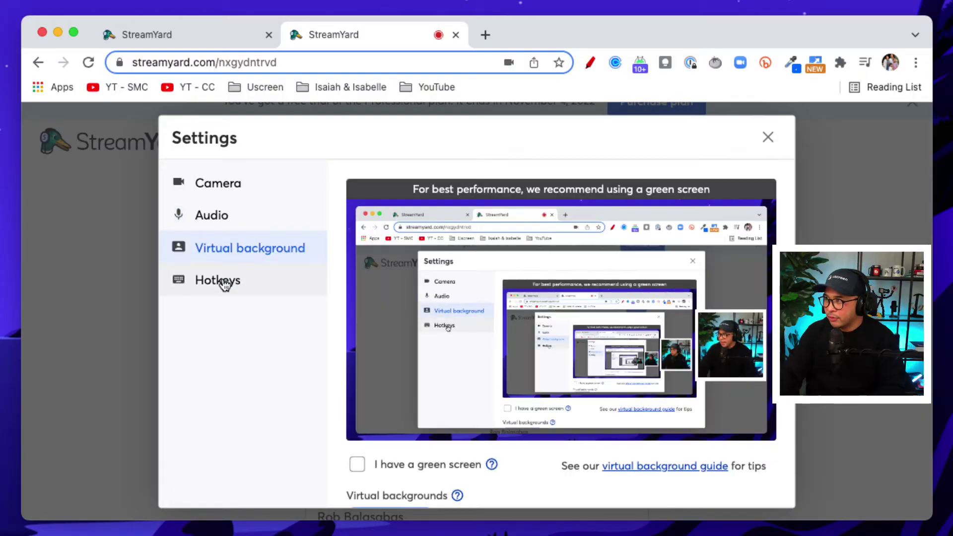
left_click(223, 282)
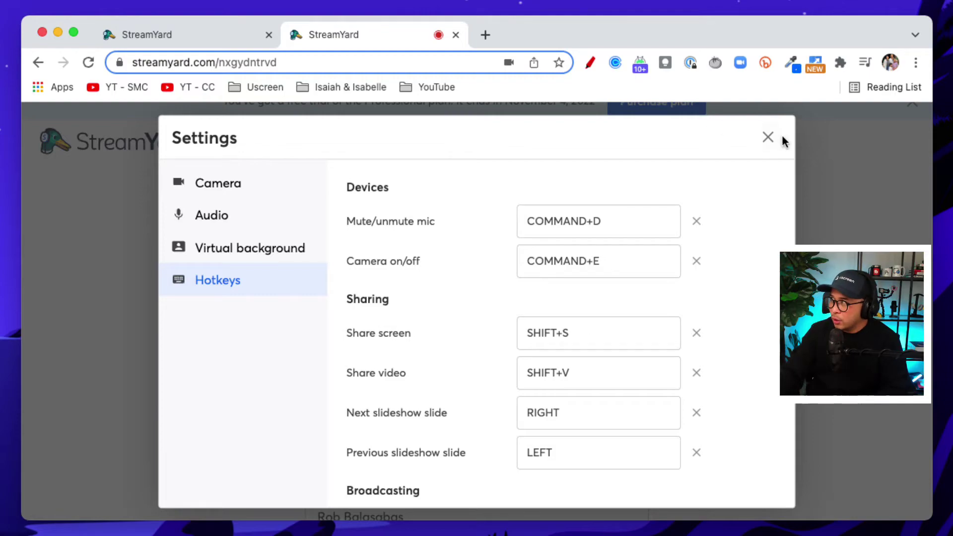
left_click(768, 139)
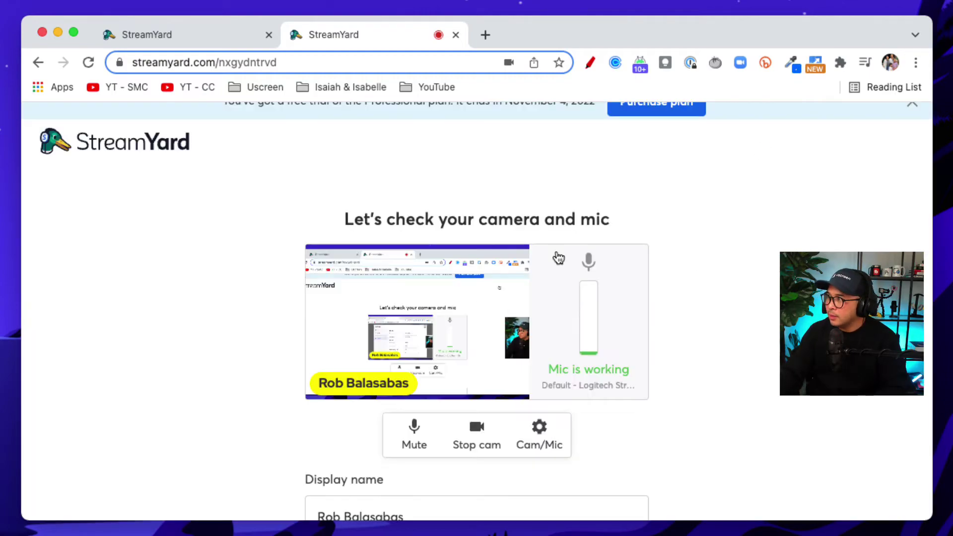
Step: Enter the studio with the camera stopped and the mic muted
scroll(422, 417, "down", 3)
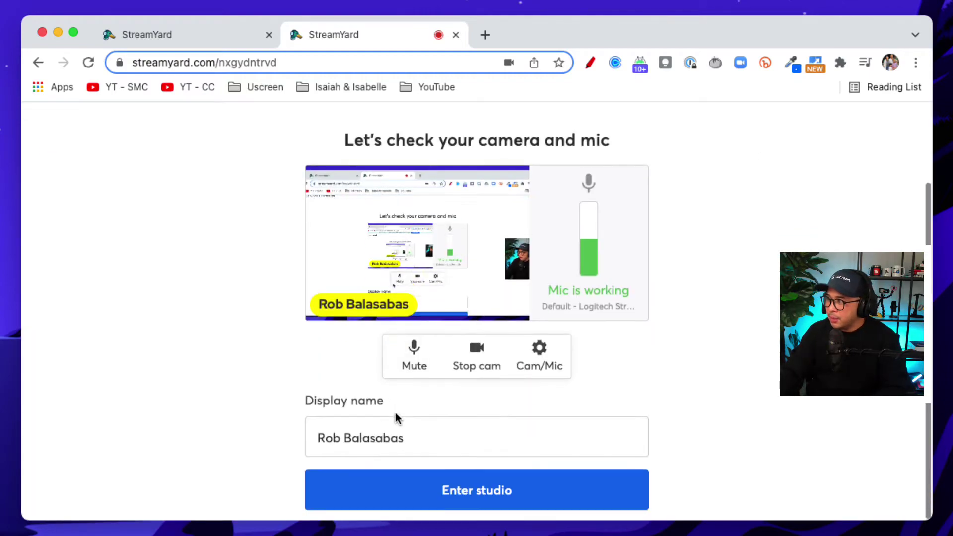
left_click(461, 370)
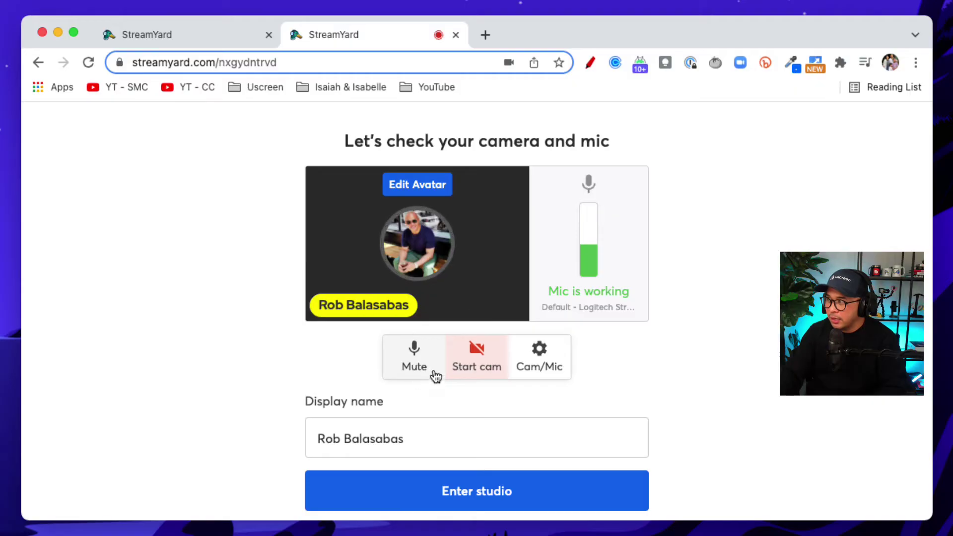
scroll(393, 375, "up", 2)
scroll(397, 372, "down", 2)
left_click(412, 370)
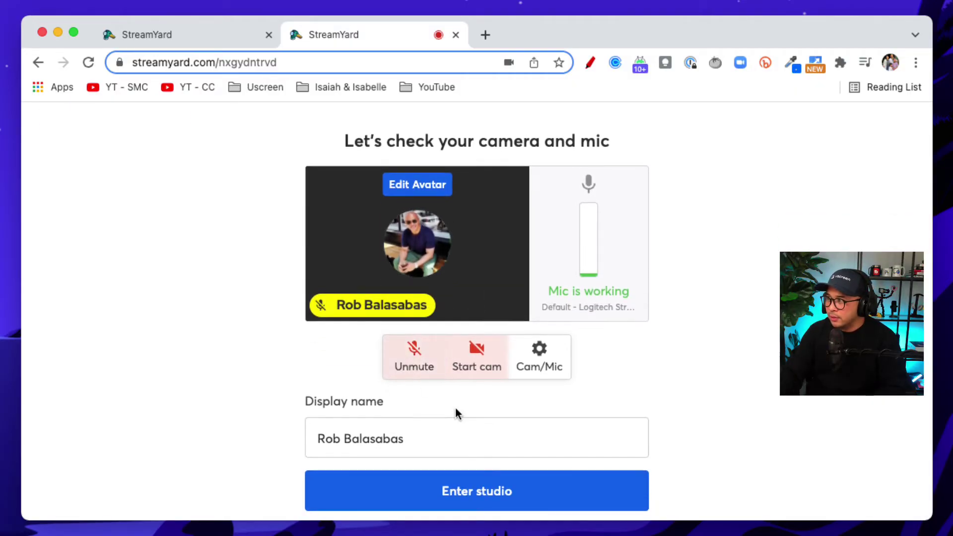
scroll(528, 440, "up", 1)
scroll(551, 439, "down", 1)
scroll(526, 462, "up", 1)
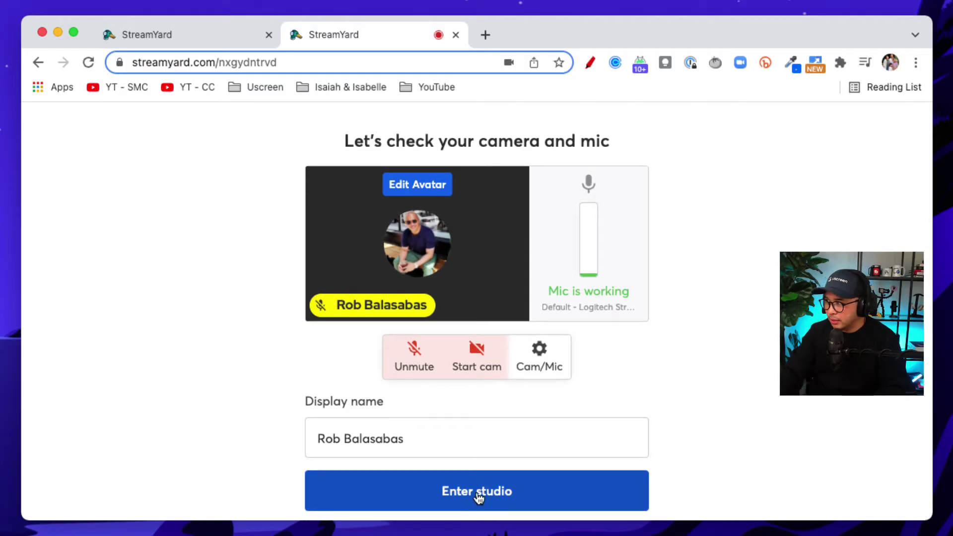
left_click(478, 494)
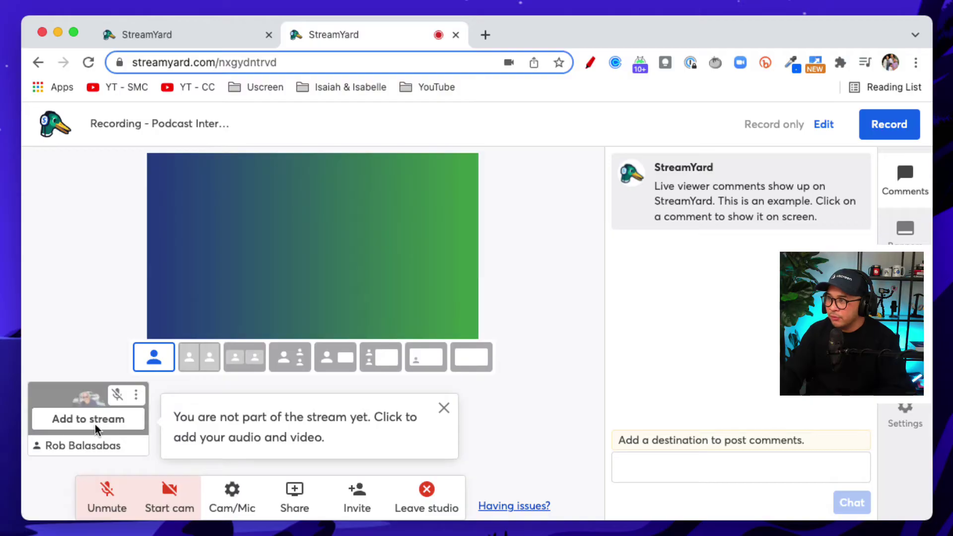
Step: Outline the stage preview and circle the Record only label in red, and clear both markings
left_click(591, 62)
mouse_move(488, 135)
left_mouse_down()
mouse_move(111, 149)
mouse_move(119, 323)
mouse_move(185, 334)
mouse_move(417, 328)
mouse_move(492, 246)
mouse_move(491, 137)
left_mouse_up()
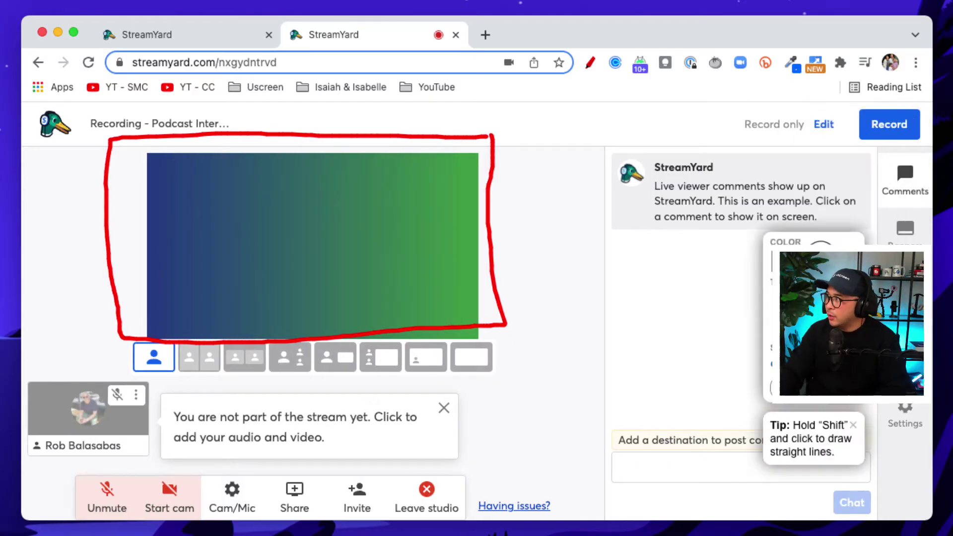
mouse_move(814, 110)
left_mouse_down()
mouse_move(745, 122)
mouse_move(753, 132)
mouse_move(832, 135)
mouse_move(839, 106)
mouse_move(767, 110)
left_mouse_up()
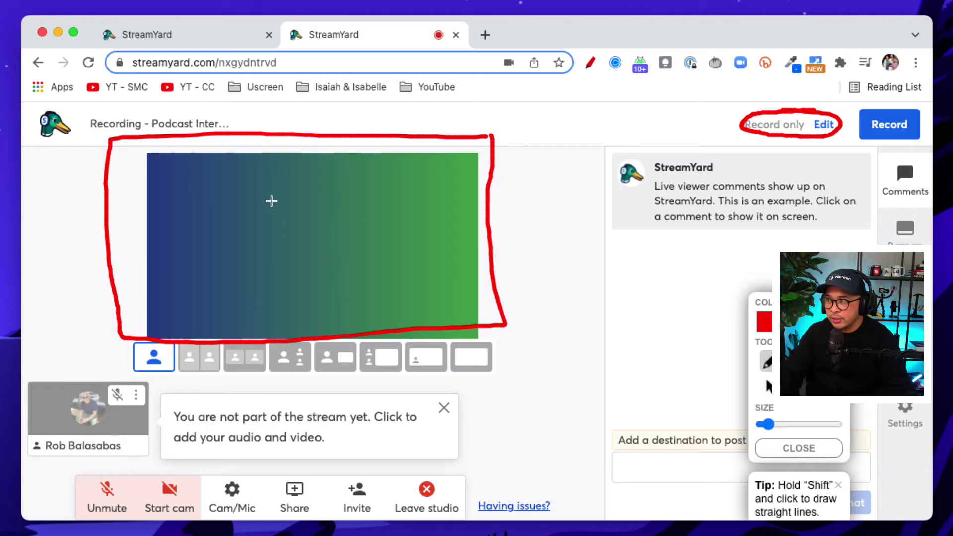
key("Escape")
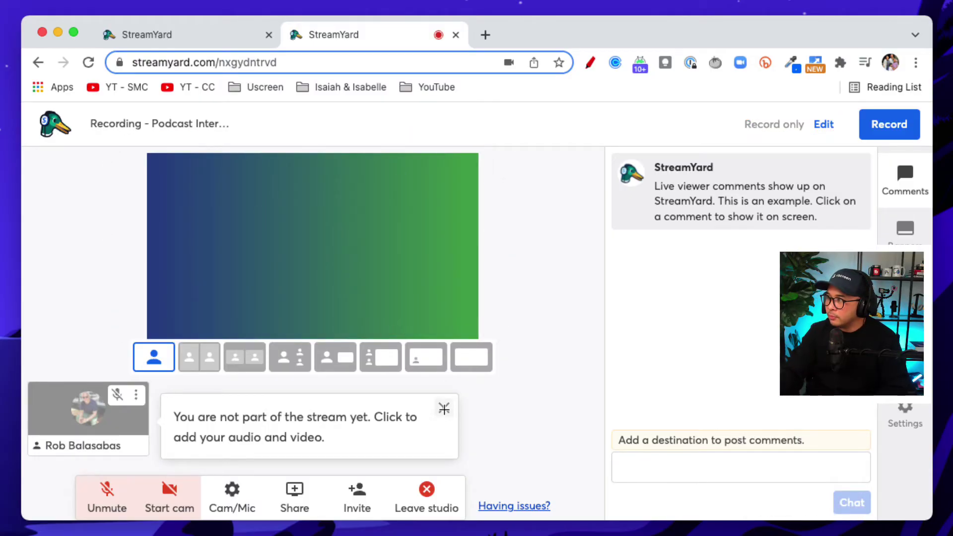
Step: Dismiss the hint about joining the stream, and temporarily outline the stage and its layout options in red
left_click(443, 409)
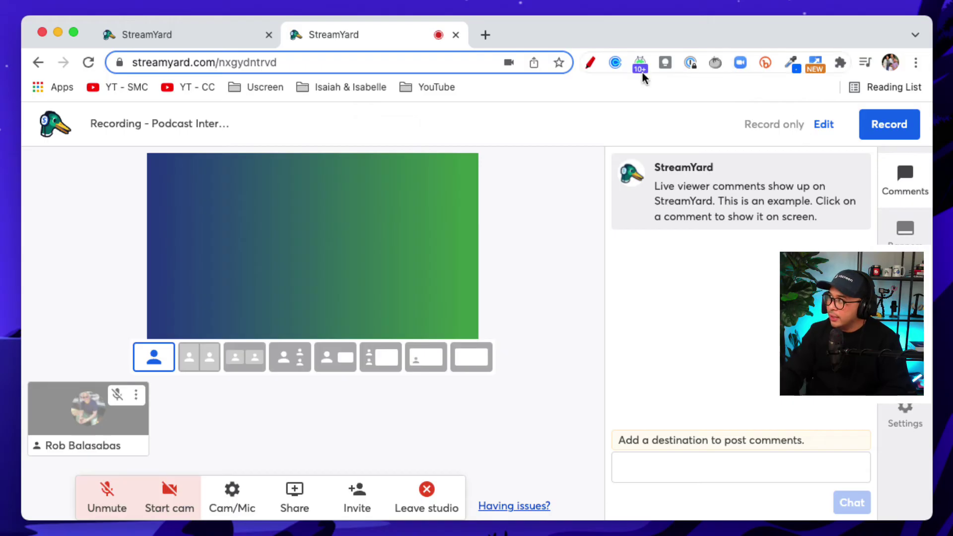
left_click(589, 67)
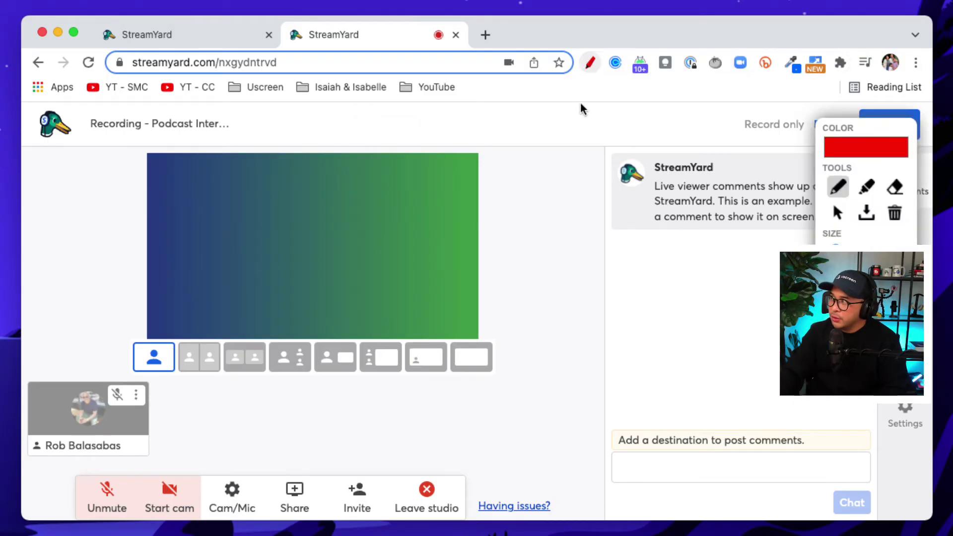
mouse_move(482, 133)
left_mouse_down()
mouse_move(111, 166)
mouse_move(166, 383)
mouse_move(529, 374)
mouse_move(498, 147)
left_mouse_up()
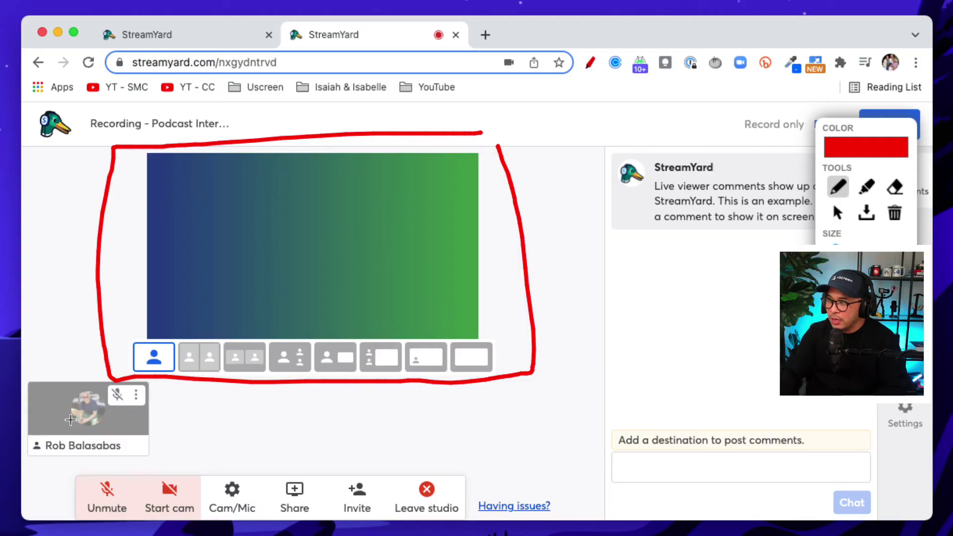
key("Escape")
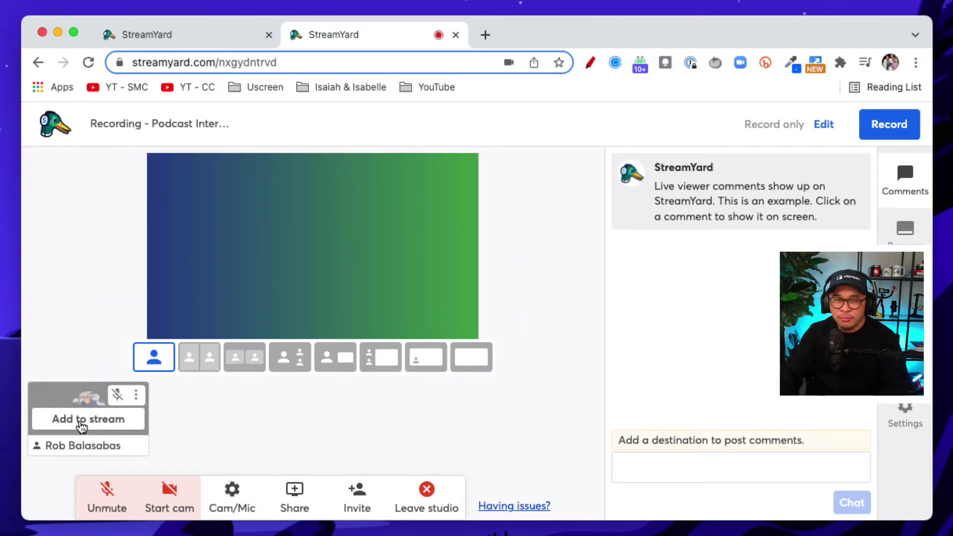
Step: Outline the host's thumbnail in red, clear the marking and add the host to the stream
left_click(590, 62)
mouse_move(150, 364)
left_mouse_down()
mouse_move(37, 359)
mouse_move(33, 384)
mouse_move(131, 471)
mouse_move(162, 341)
left_mouse_up()
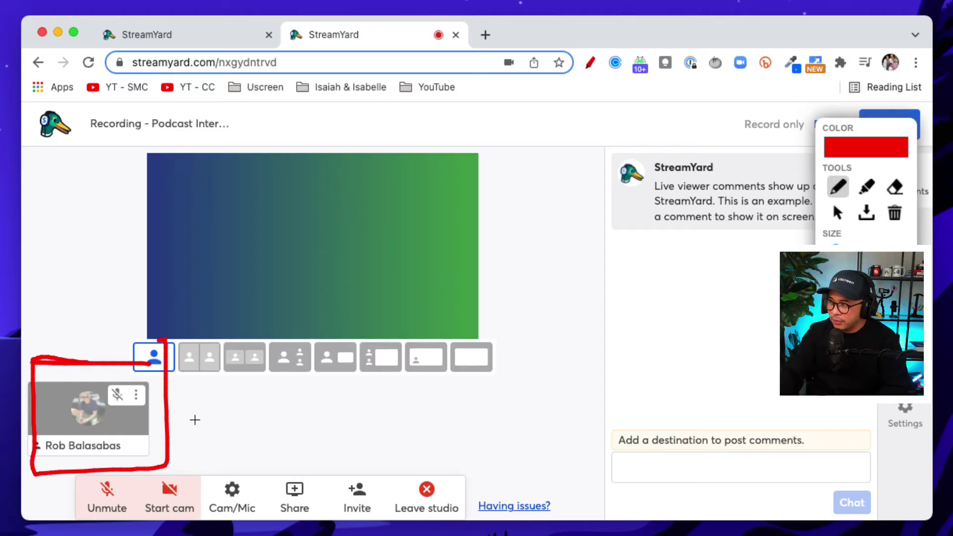
key("Escape")
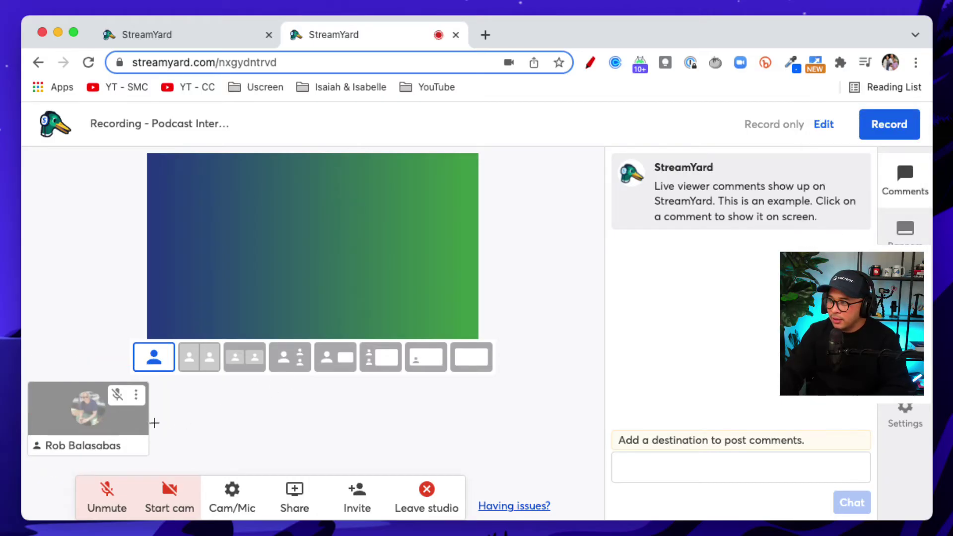
left_click(90, 422)
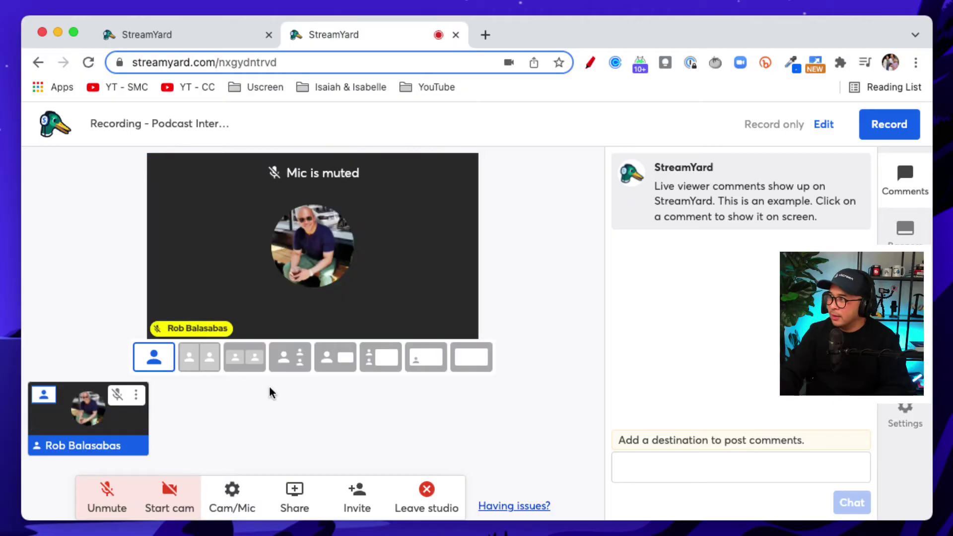
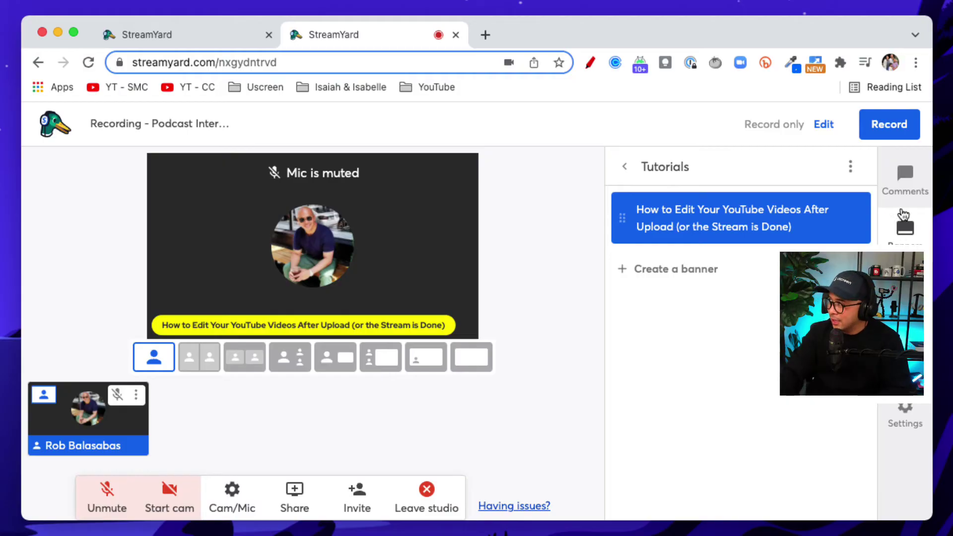
Step: Set the brand color to #ff0056 after trying #ff4800 and #0004ff
left_click(906, 286)
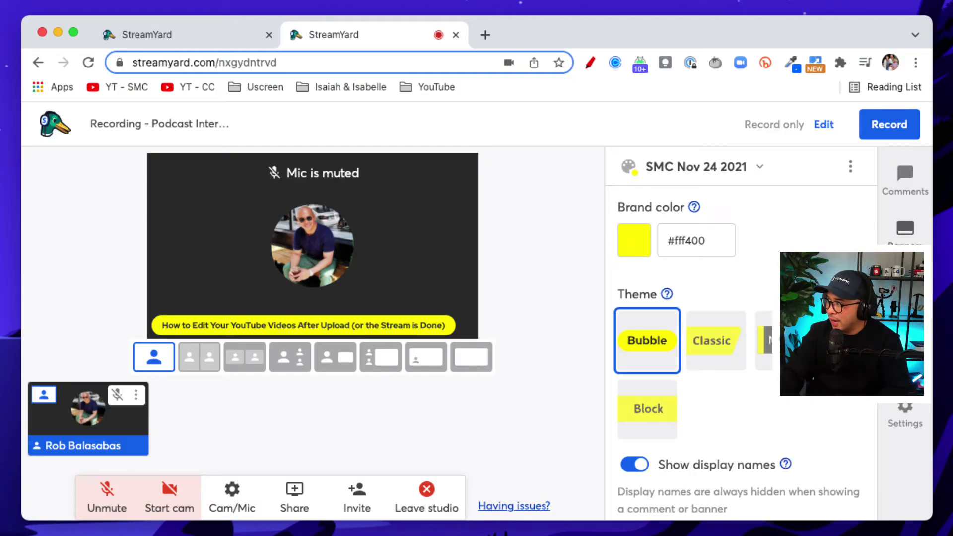
left_click(637, 246)
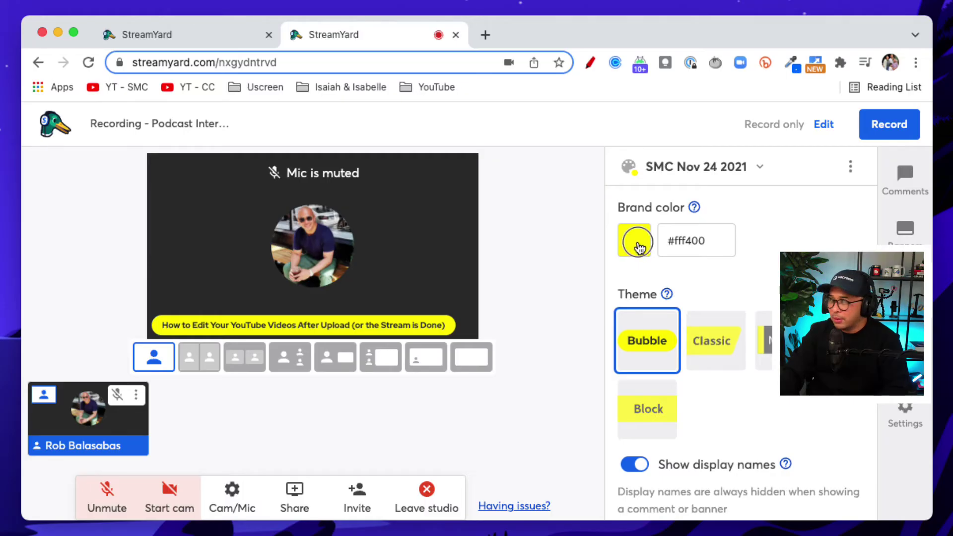
left_click(571, 481)
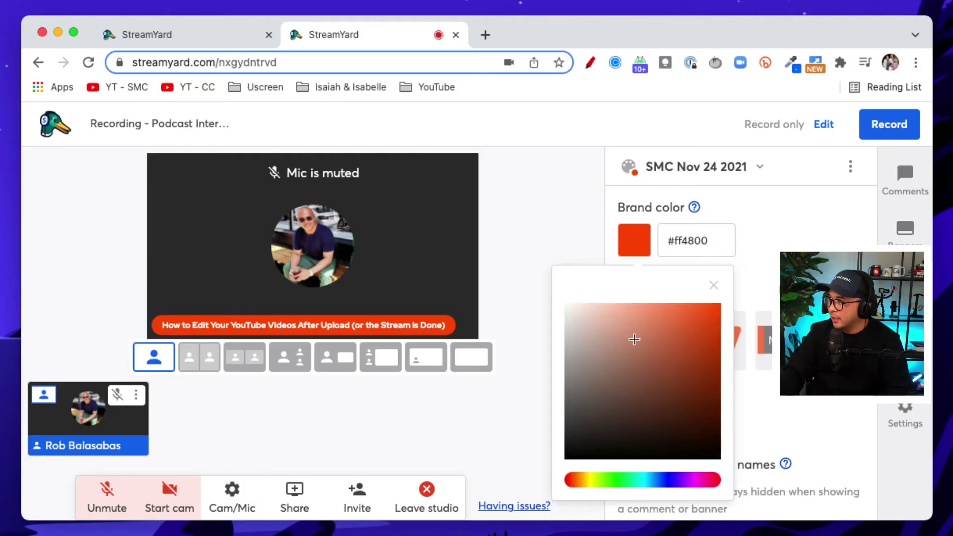
left_click(666, 481)
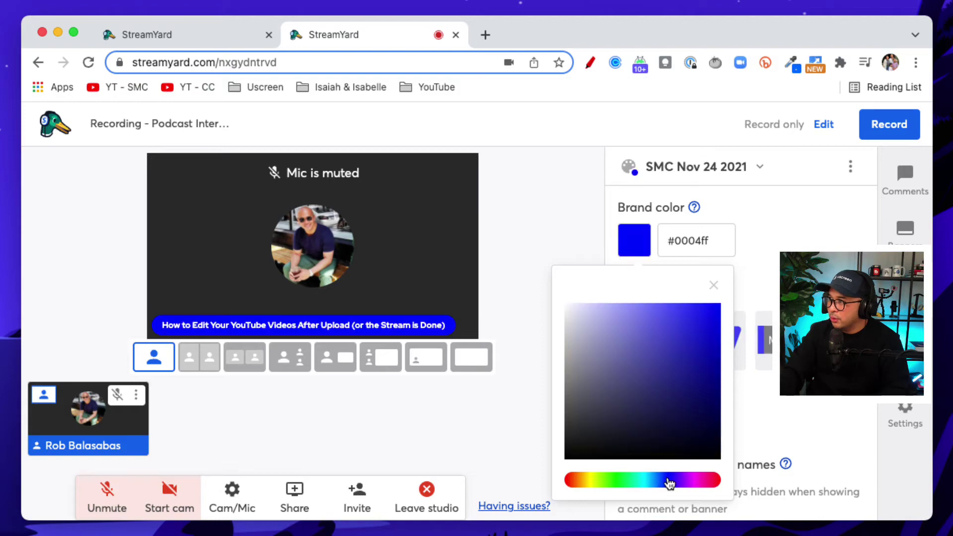
left_click(713, 480)
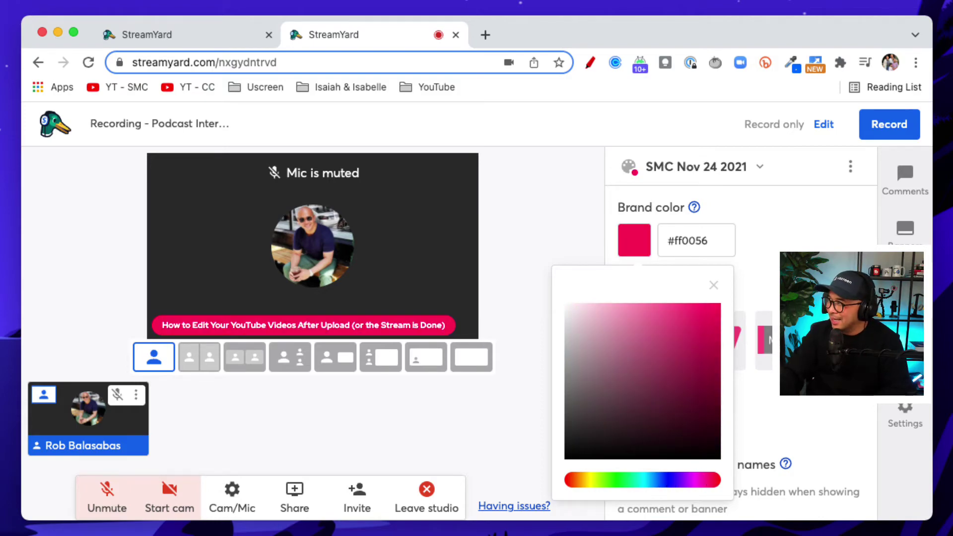
left_click(770, 282)
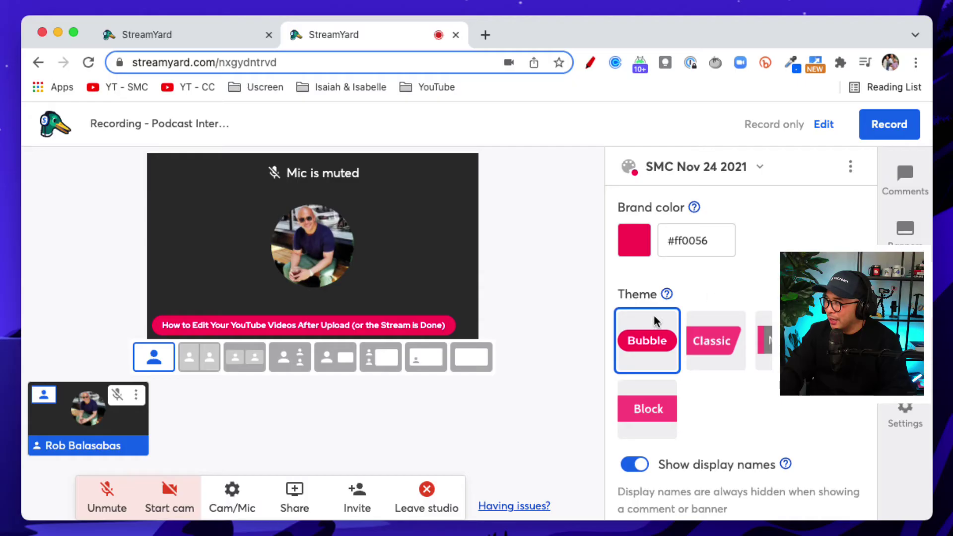
Step: Try the Classic and Minimal banner themes and set the theme to Block
left_click(706, 354)
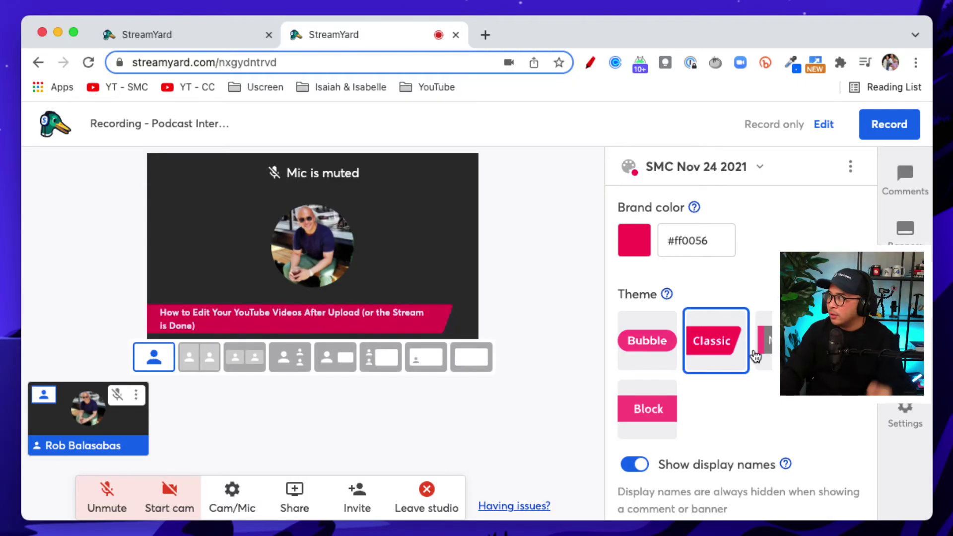
left_click(649, 417)
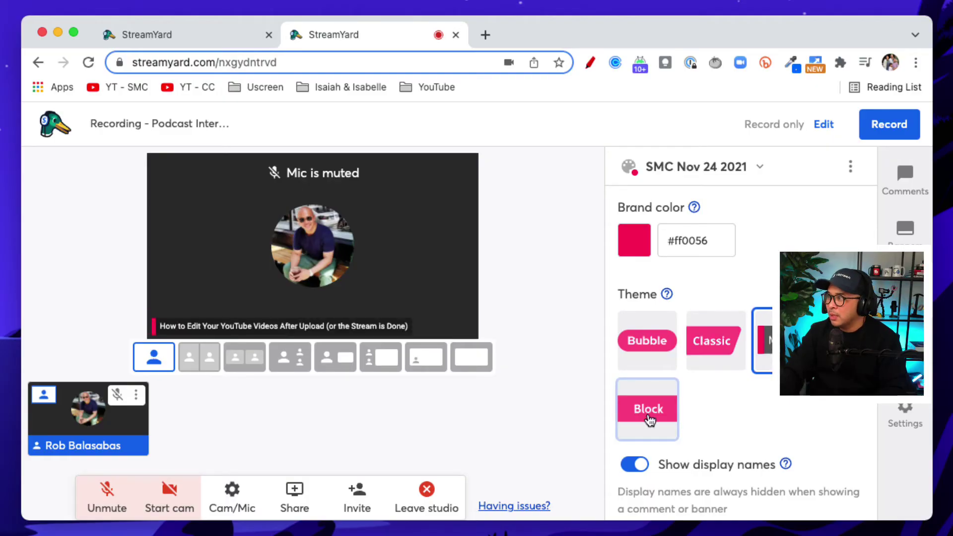
scroll(730, 407, "down", 4)
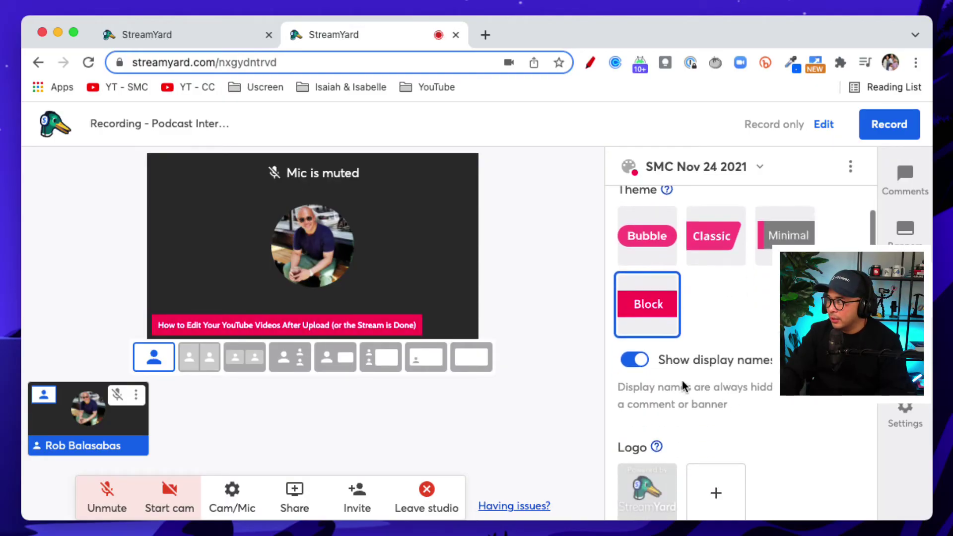
scroll(685, 393, "up", 4)
scroll(660, 407, "down", 1)
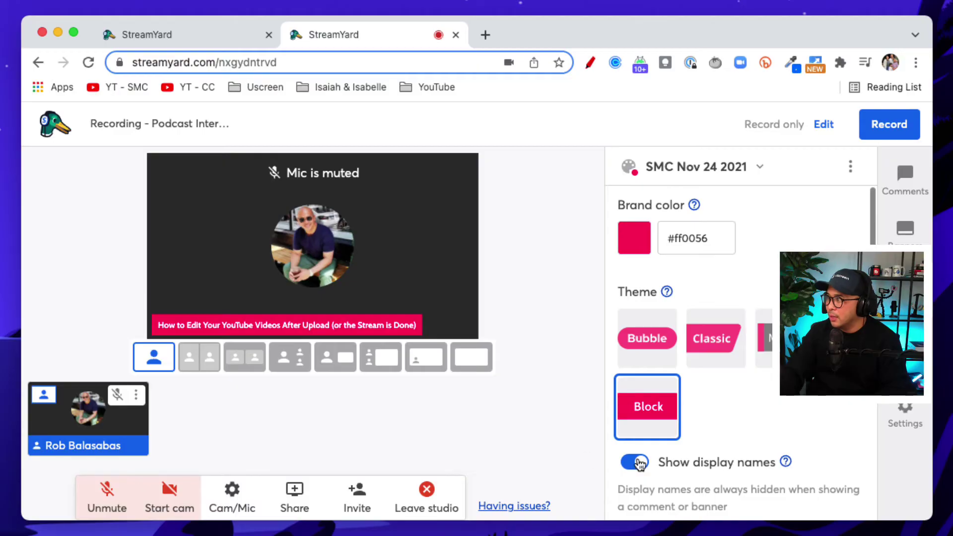
Step: Show the StreamYard logo on the stage, remove it again and look over the overlay options
scroll(695, 452, "down", 5)
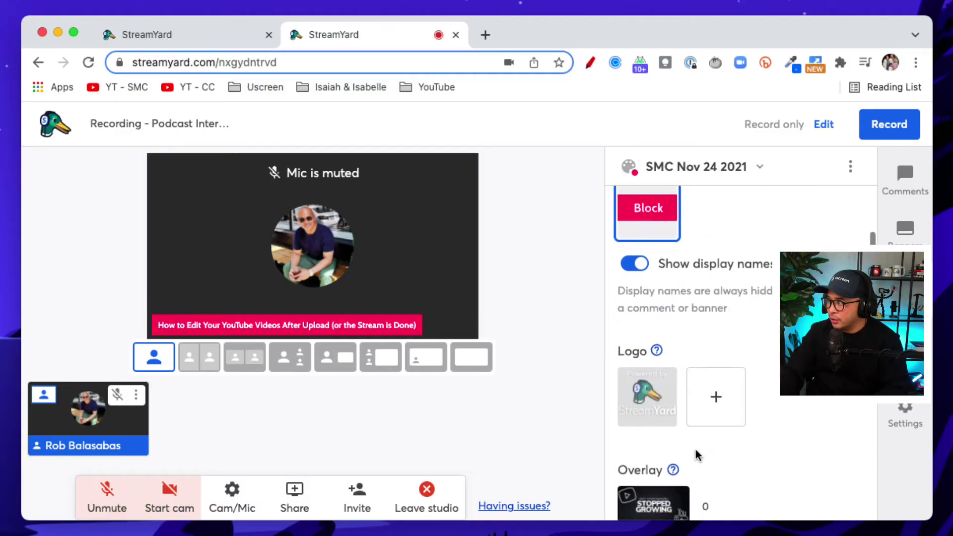
scroll(675, 422, "up", 2)
left_click(641, 426)
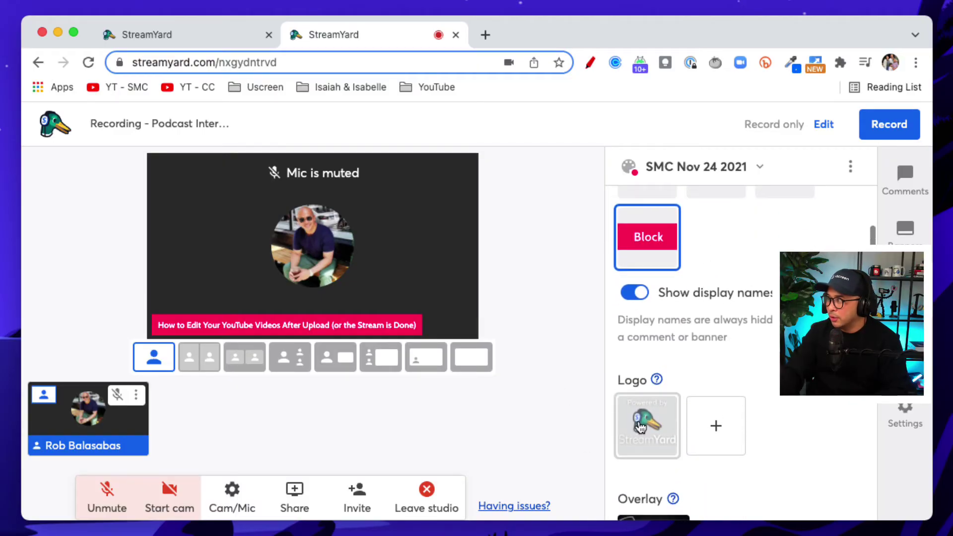
scroll(642, 426, "down", 1)
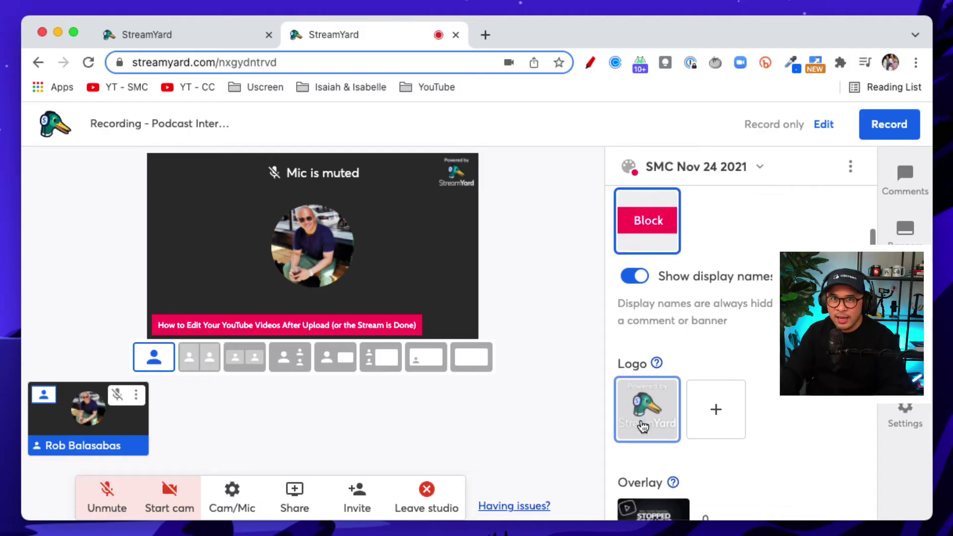
scroll(643, 426, "down", 1)
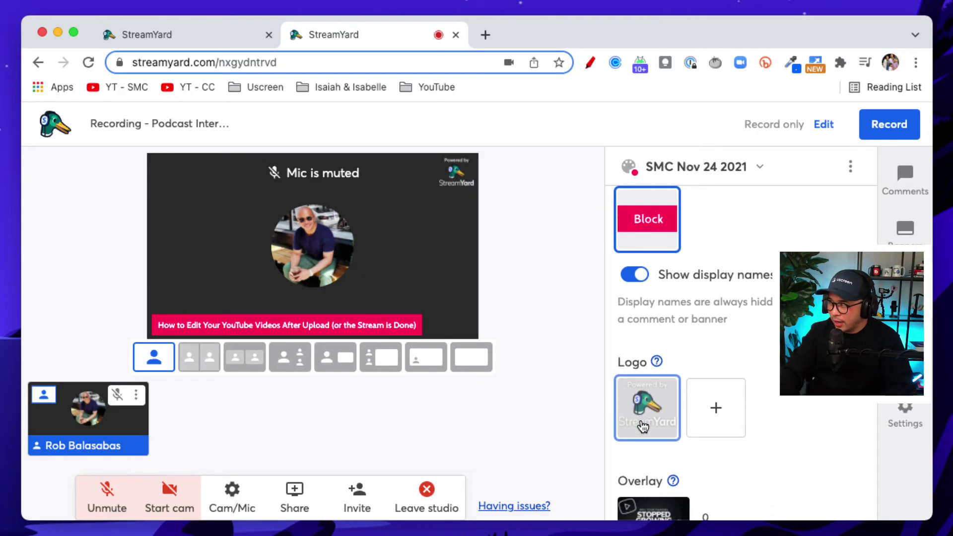
scroll(715, 447, "down", 2)
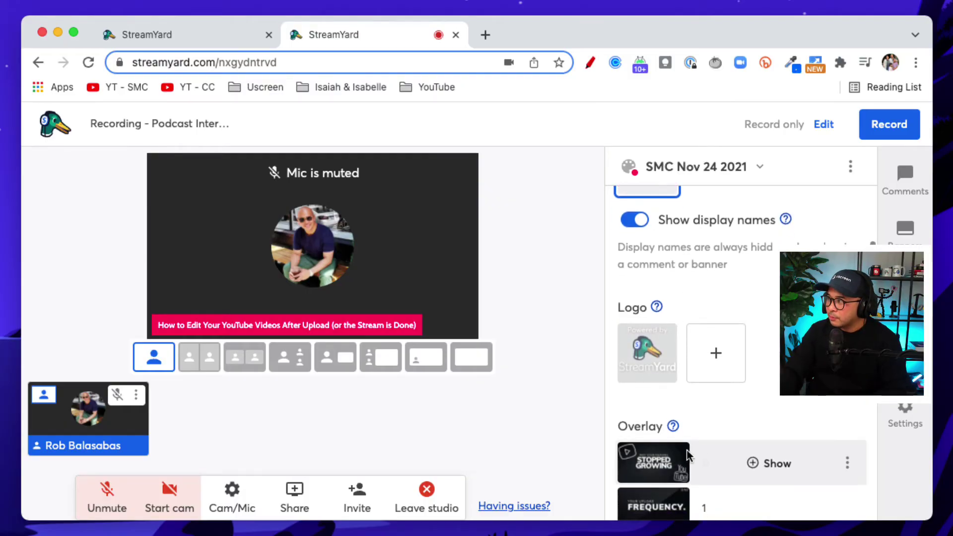
scroll(762, 373, "down", 1)
scroll(762, 374, "up", 3)
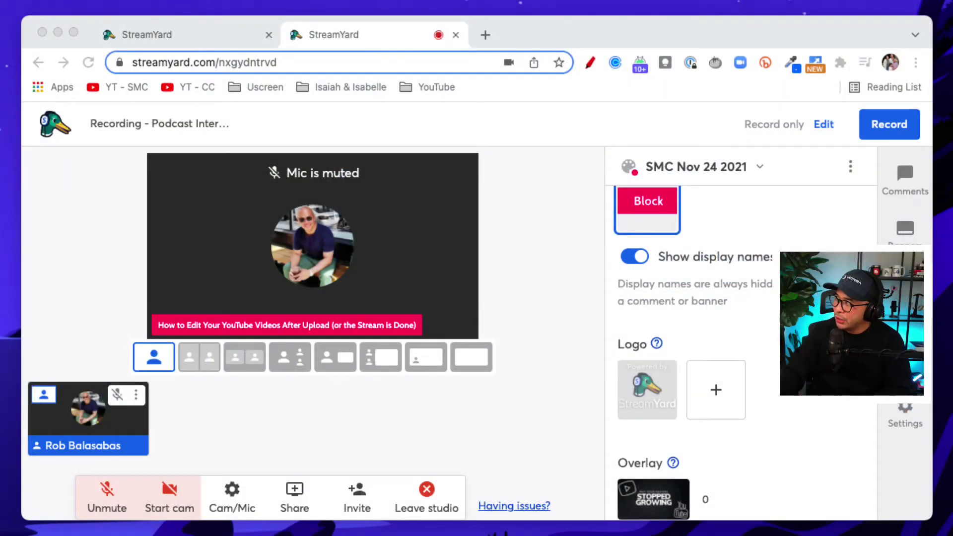
Step: Draw a red arrow pointing to the Record button, with the annotation palette moved out of the way, and clear it
scroll(740, 348, "down", 5)
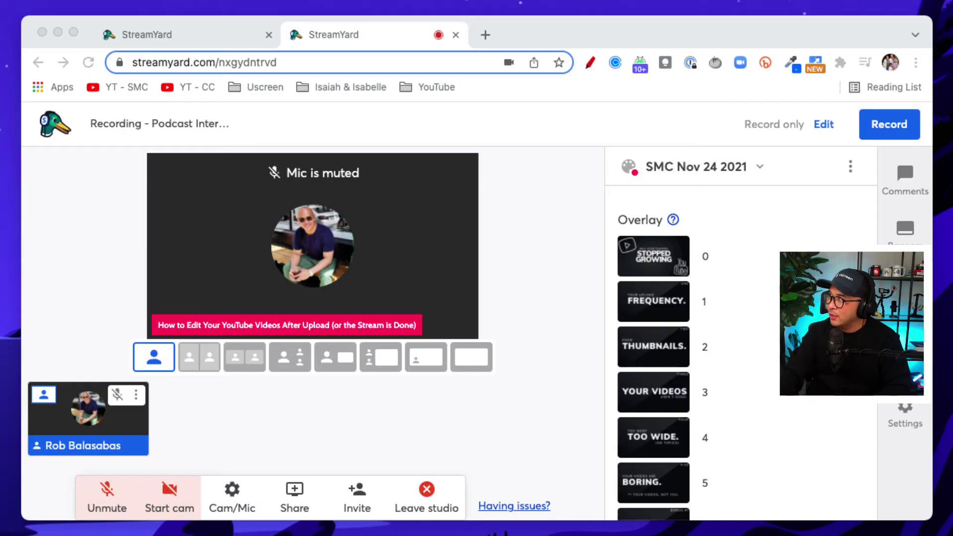
key("alt+shift+d")
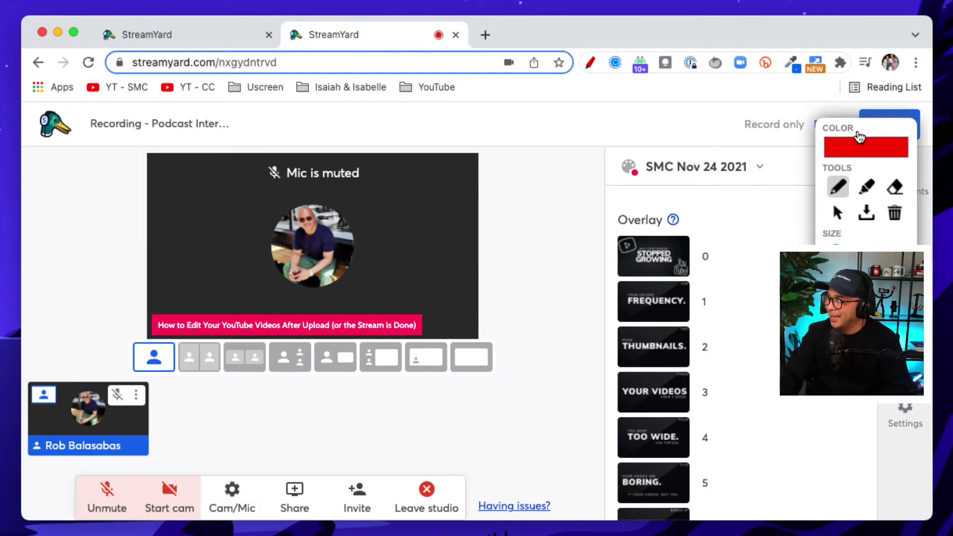
mouse_move(860, 130)
left_mouse_down()
mouse_move(647, 221)
mouse_move(751, 248)
left_mouse_up()
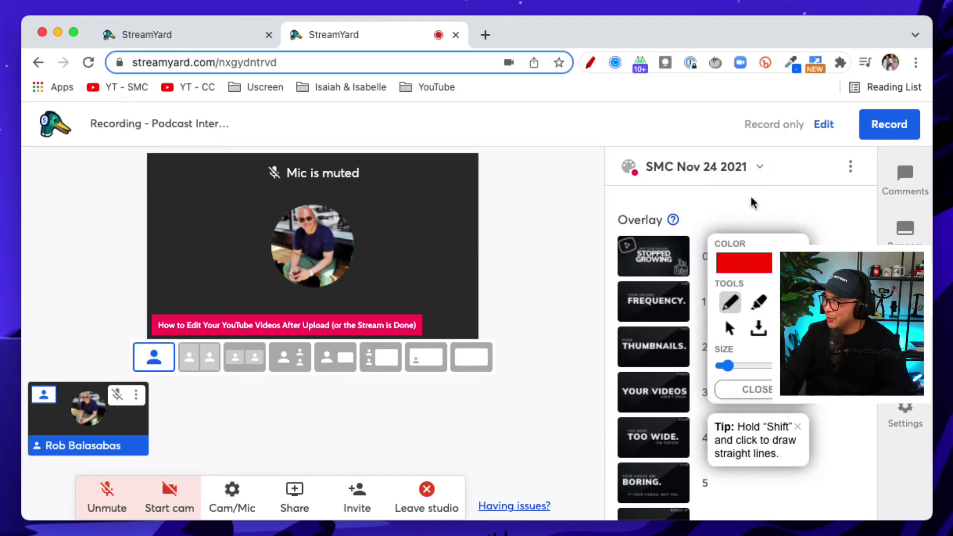
mouse_move(791, 218)
left_mouse_down()
mouse_move(836, 141)
mouse_move(819, 142)
mouse_move(842, 147)
mouse_move(844, 160)
left_mouse_up()
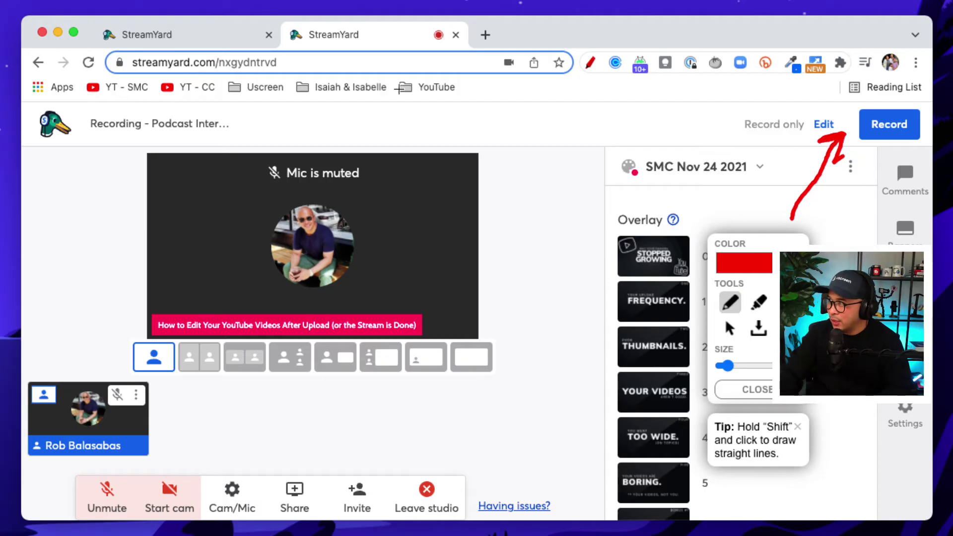
key("Escape")
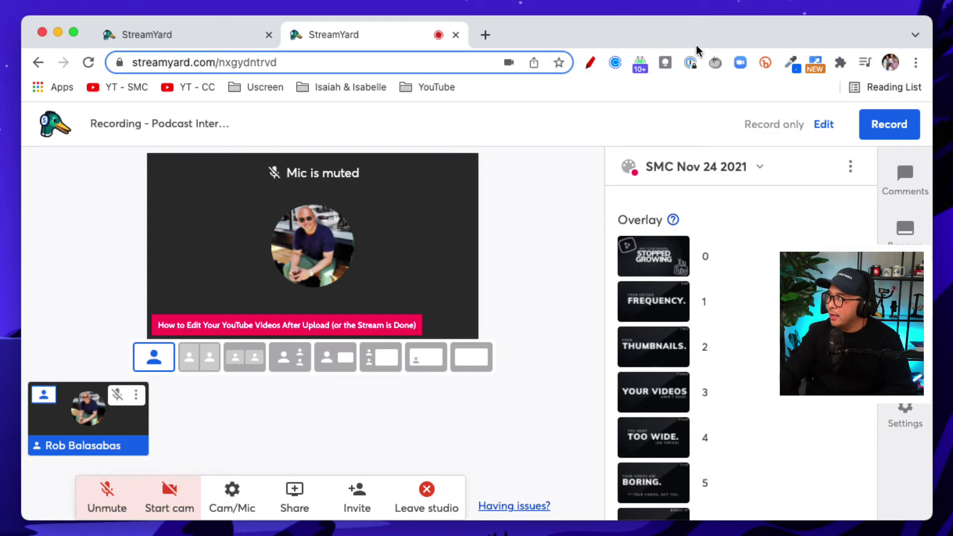
Step: Circle the Record button in red, add an arrow pointing to it and clear the markings
left_click(590, 62)
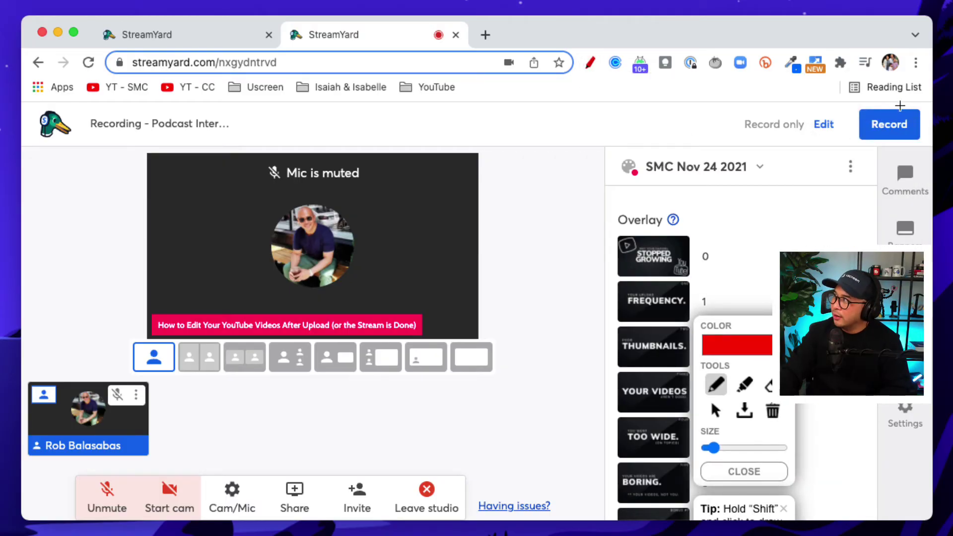
mouse_move(902, 104)
left_mouse_down()
mouse_move(846, 135)
mouse_move(923, 126)
mouse_move(907, 113)
left_mouse_up()
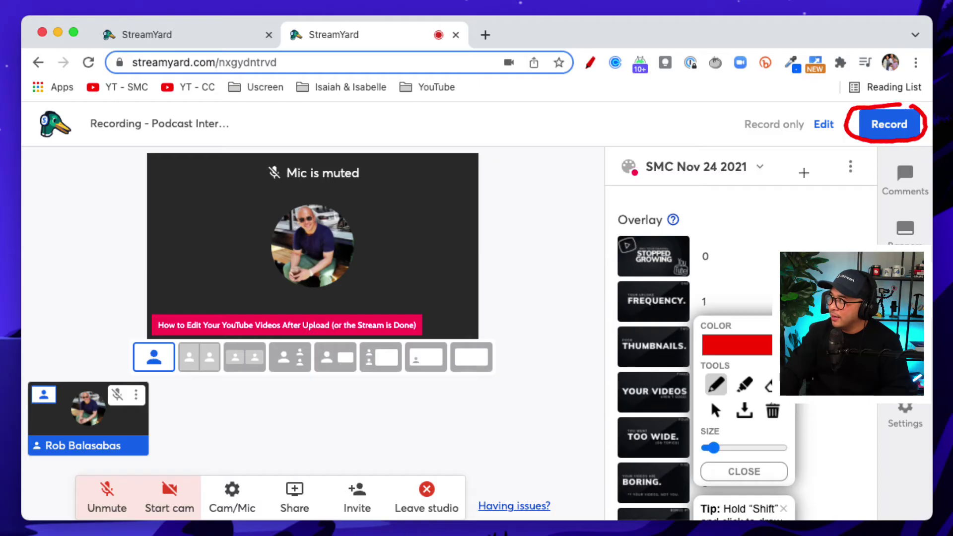
mouse_move(802, 174)
left_mouse_down()
mouse_move(845, 136)
mouse_move(823, 145)
mouse_move(843, 159)
left_mouse_up()
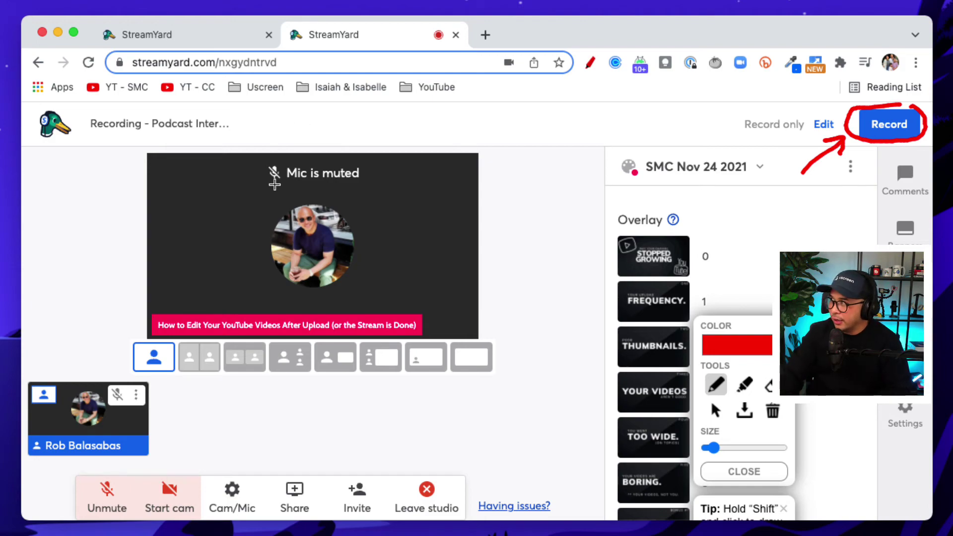
key("Escape")
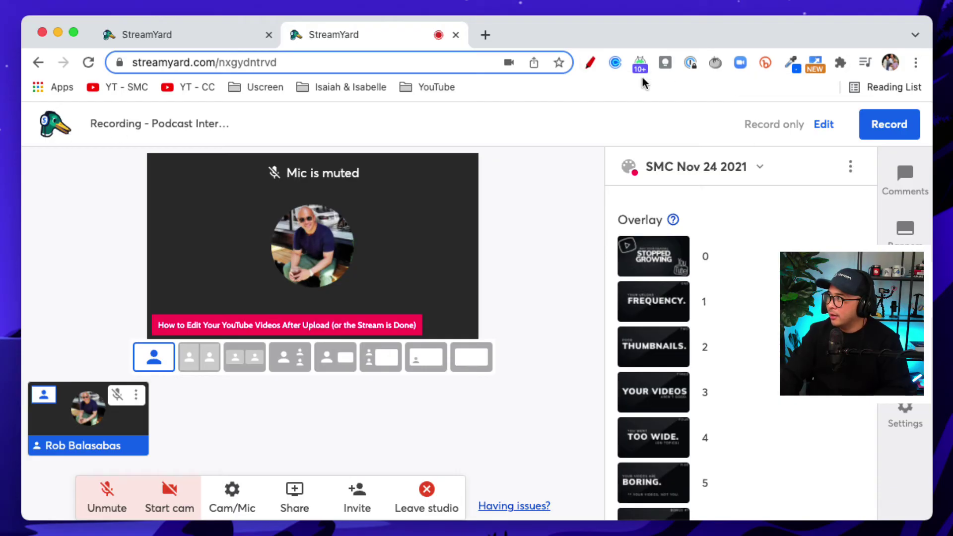
Step: Circle the StreamYard duck logo in red with an arrow, clear the markings and return to the broadcasts dashboard
left_click(591, 64)
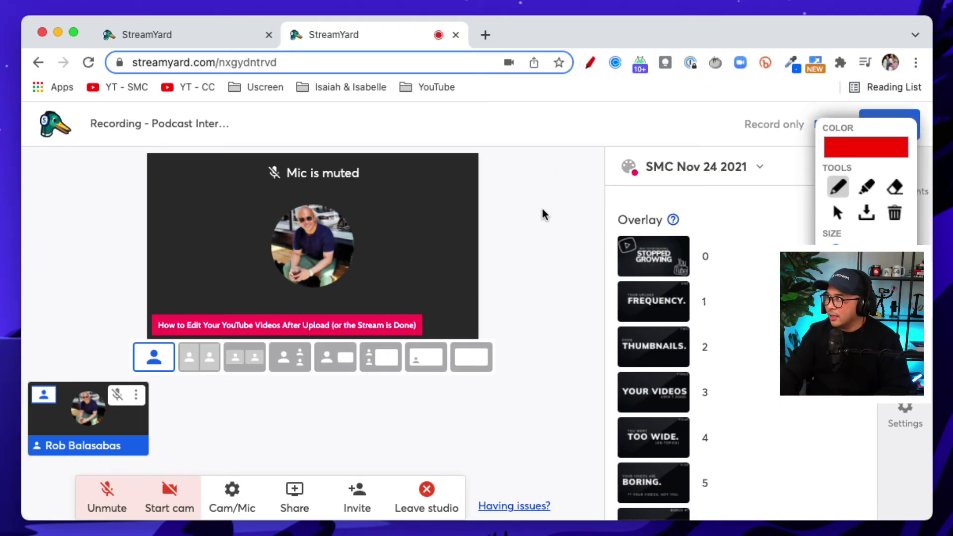
mouse_move(69, 106)
left_mouse_down()
mouse_move(36, 111)
mouse_move(50, 155)
mouse_move(81, 110)
mouse_move(72, 105)
left_mouse_up()
mouse_move(103, 233)
left_mouse_down()
mouse_move(72, 157)
mouse_move(95, 164)
left_mouse_up()
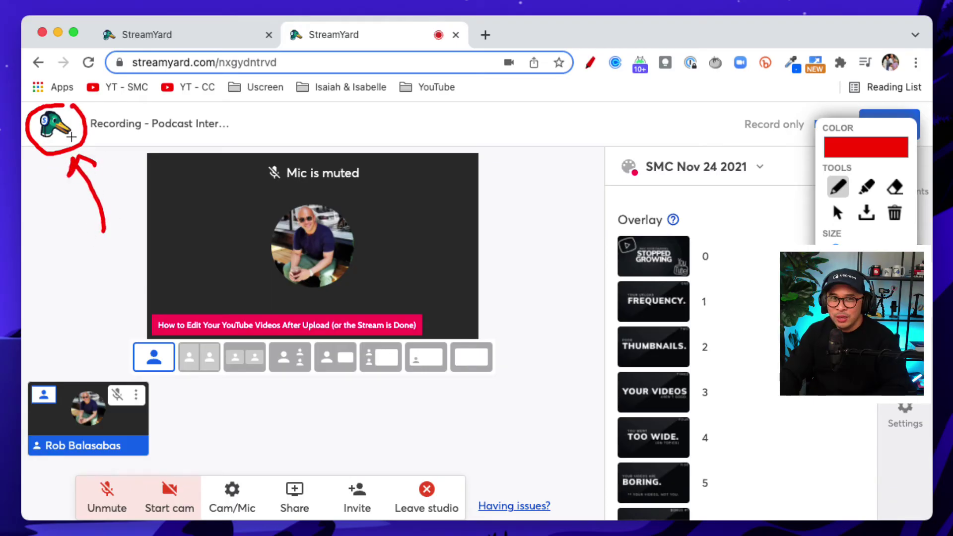
key("Escape")
left_click(54, 125)
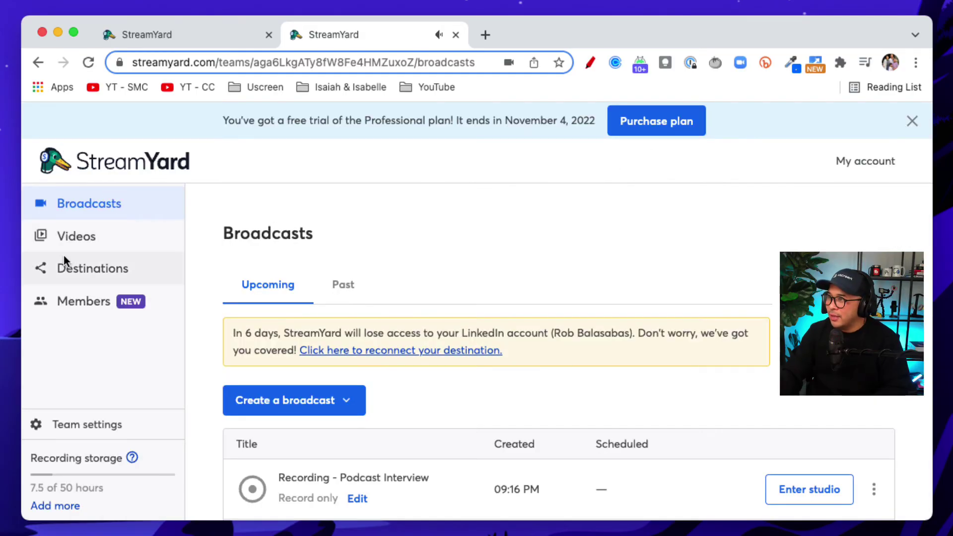
Step: Circle the Videos entry in red with an arrow, clear the markings and open the Videos library
left_click(589, 63)
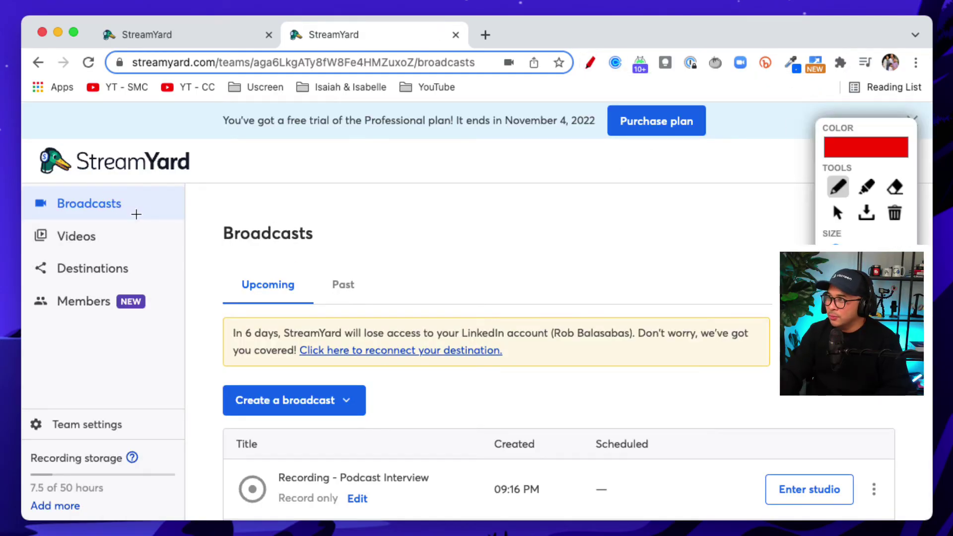
mouse_move(94, 226)
left_mouse_down()
mouse_move(32, 228)
mouse_move(85, 252)
mouse_move(74, 227)
left_mouse_up()
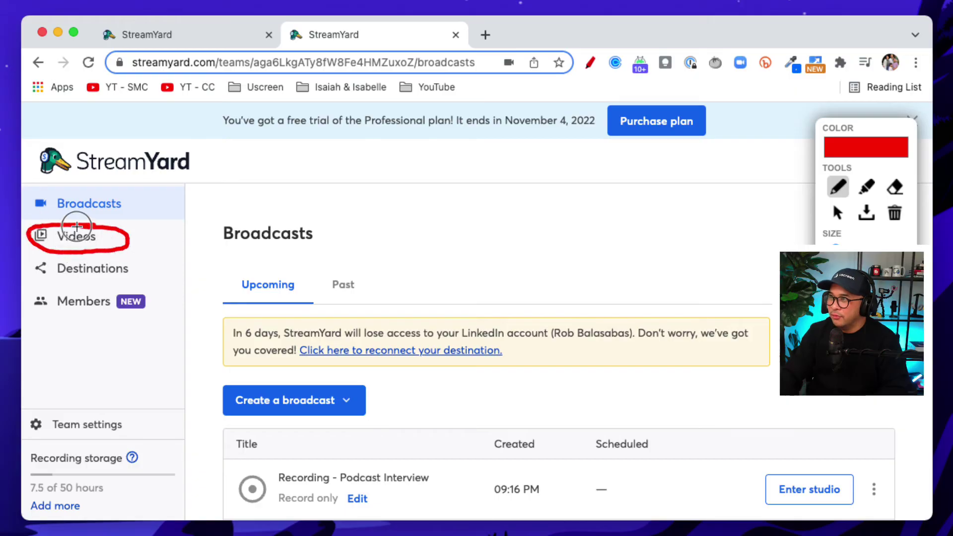
left_click_drag(191, 219, 131, 233)
left_click_drag(132, 234, 165, 237)
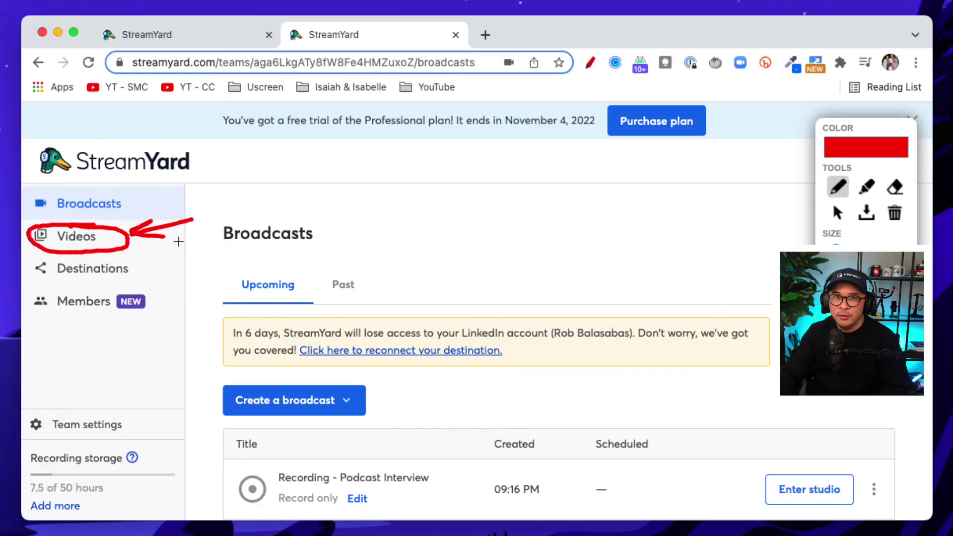
key("Escape")
left_click(74, 238)
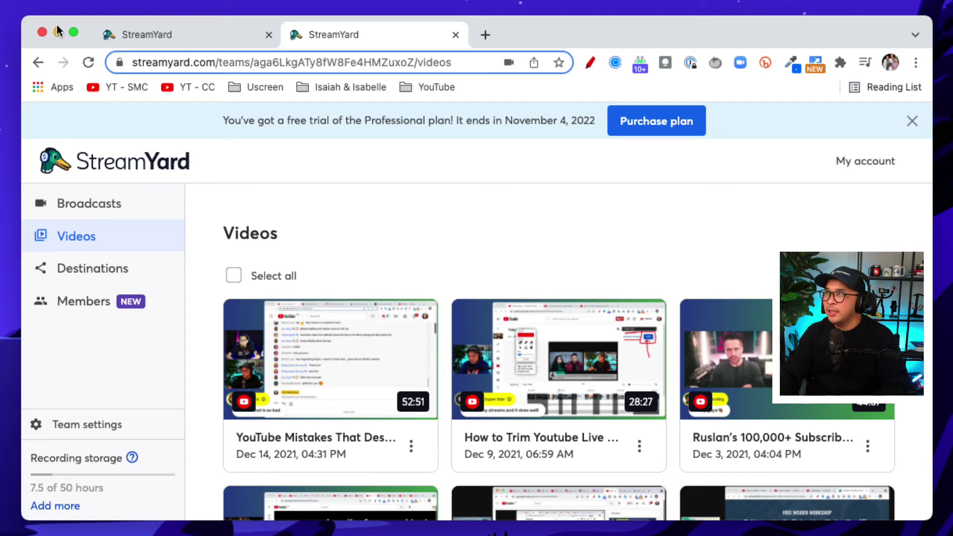
Step: Look through the past recordings in the Videos library, down to the record-only podcasts and back
scroll(388, 399, "down", 2)
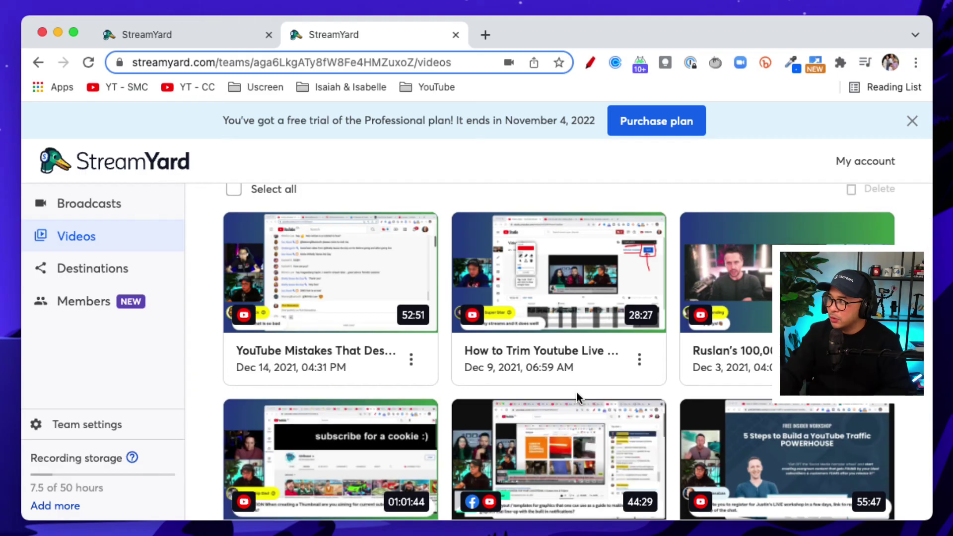
scroll(577, 393, "down", 3)
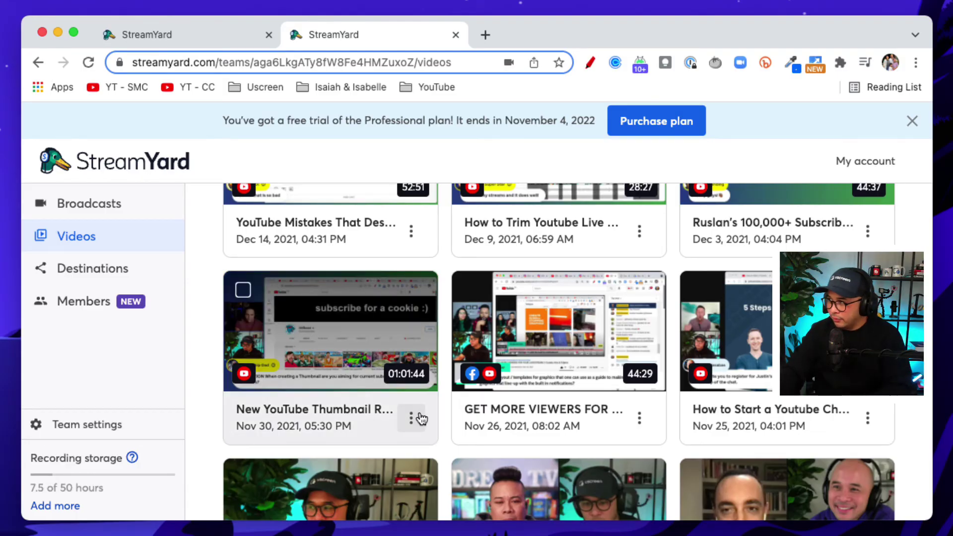
scroll(419, 405, "down", 3)
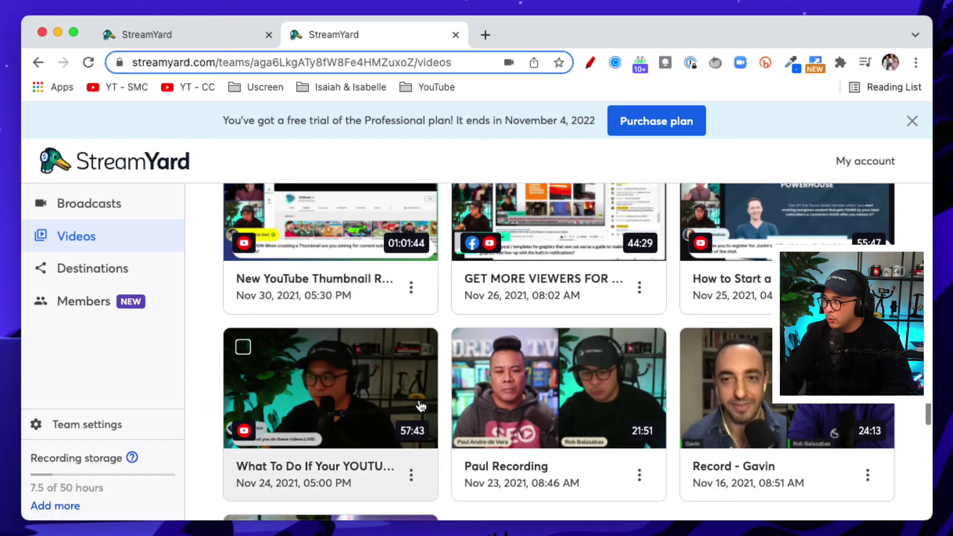
scroll(420, 405, "down", 1)
scroll(421, 406, "down", 1)
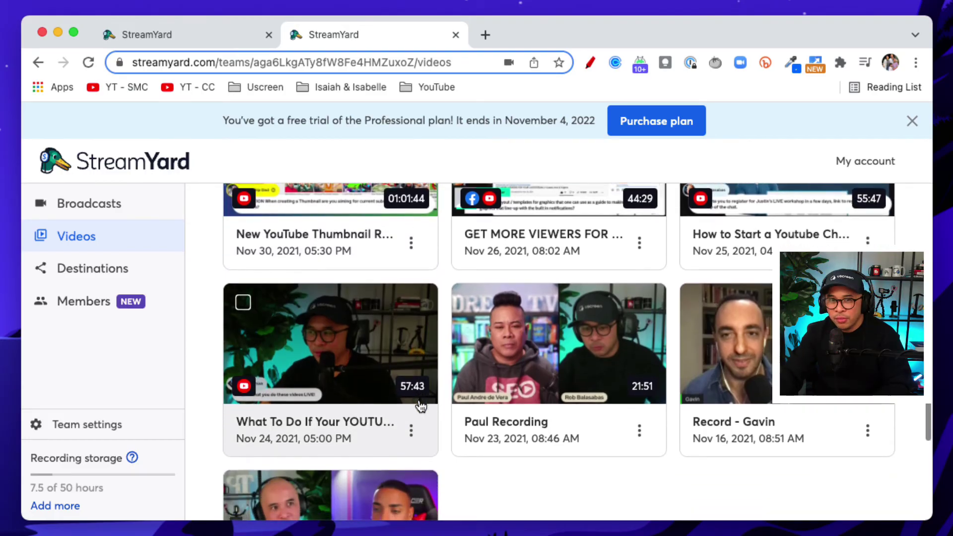
scroll(421, 406, "down", 2)
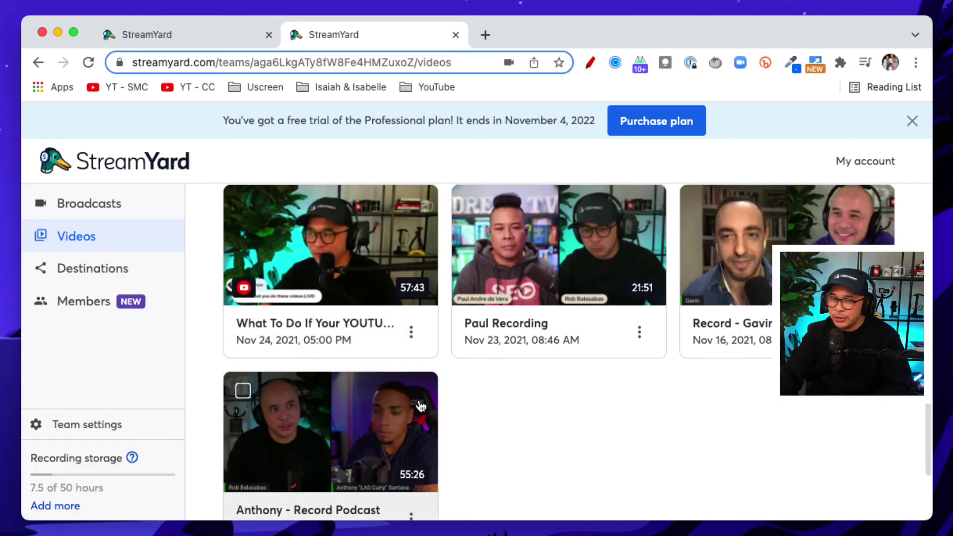
scroll(421, 406, "up", 4)
scroll(421, 406, "up", 6)
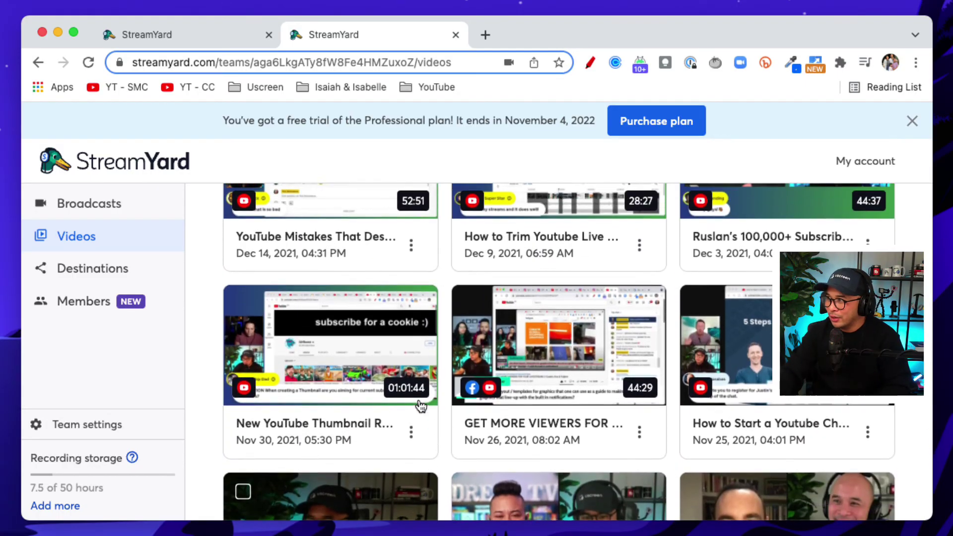
scroll(421, 406, "up", 1)
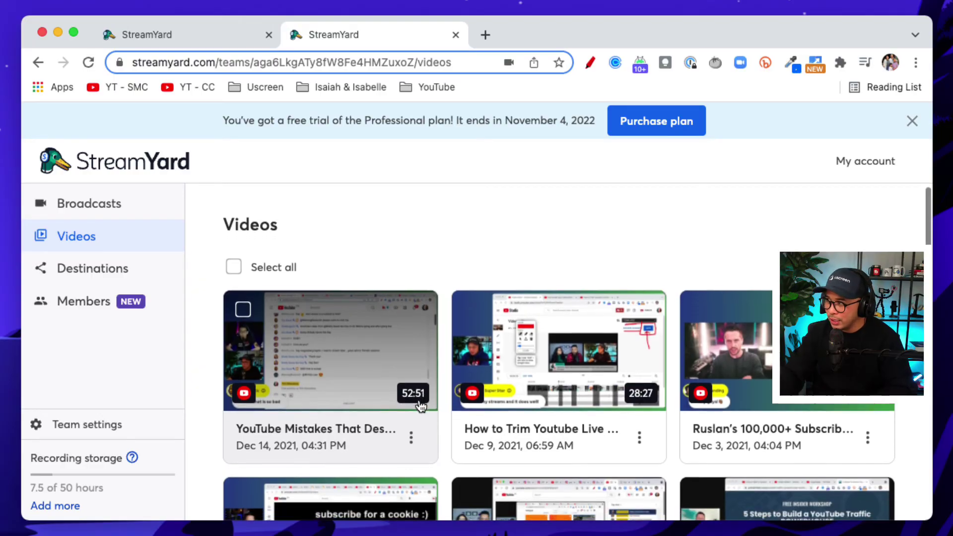
scroll(419, 402, "down", 1)
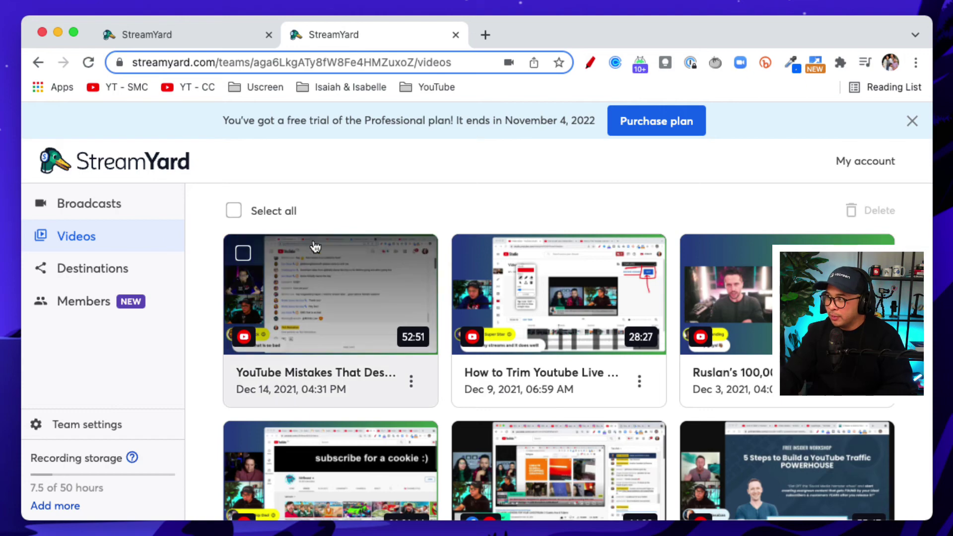
Step: Mark the first recording in the Videos library in red and clear the marking
left_click(589, 62)
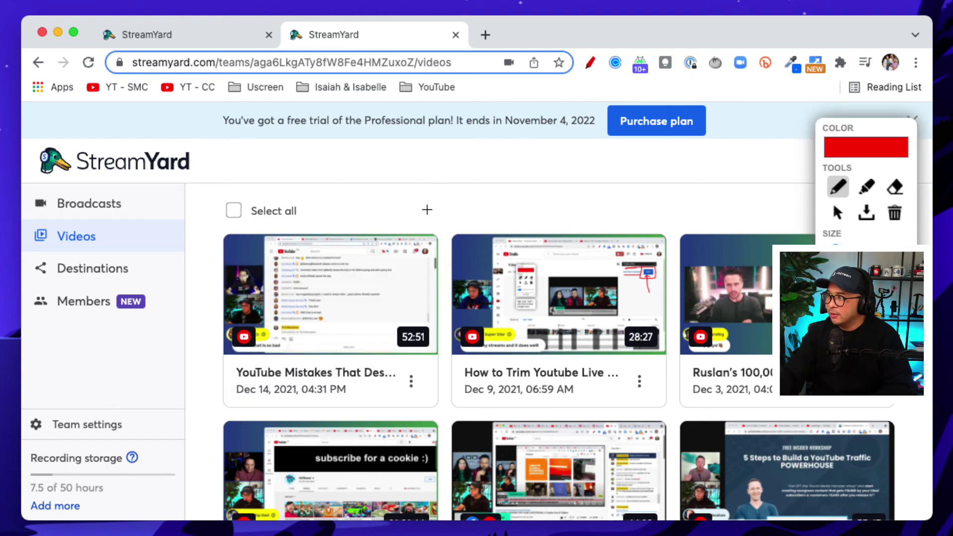
mouse_move(427, 209)
left_mouse_down()
mouse_move(238, 214)
mouse_move(204, 293)
mouse_move(221, 411)
mouse_move(445, 409)
mouse_move(444, 220)
left_mouse_up()
key("Escape")
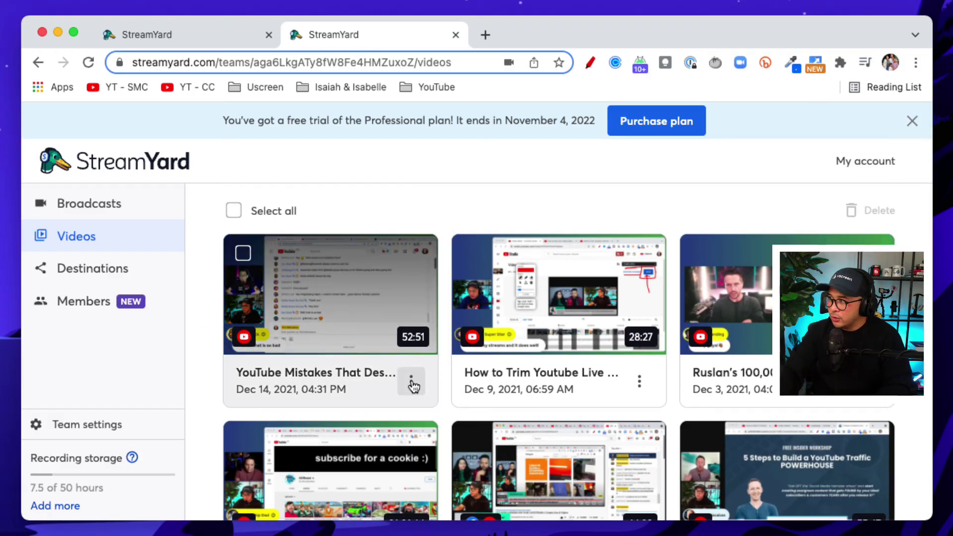
Step: Review the actions for the Dec 14, 2021 "YouTube Mistakes" recording and open its download options
scroll(417, 383, "down", 2)
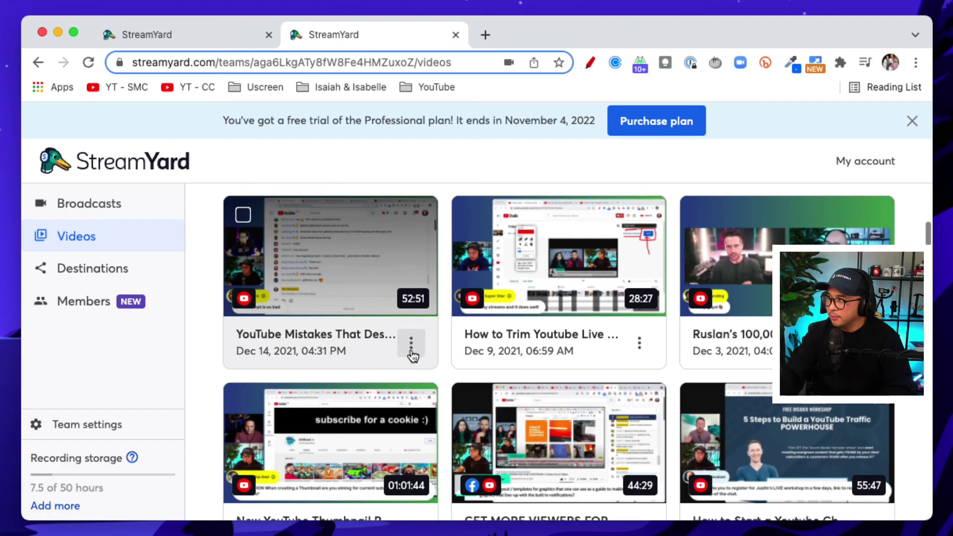
left_click(412, 348)
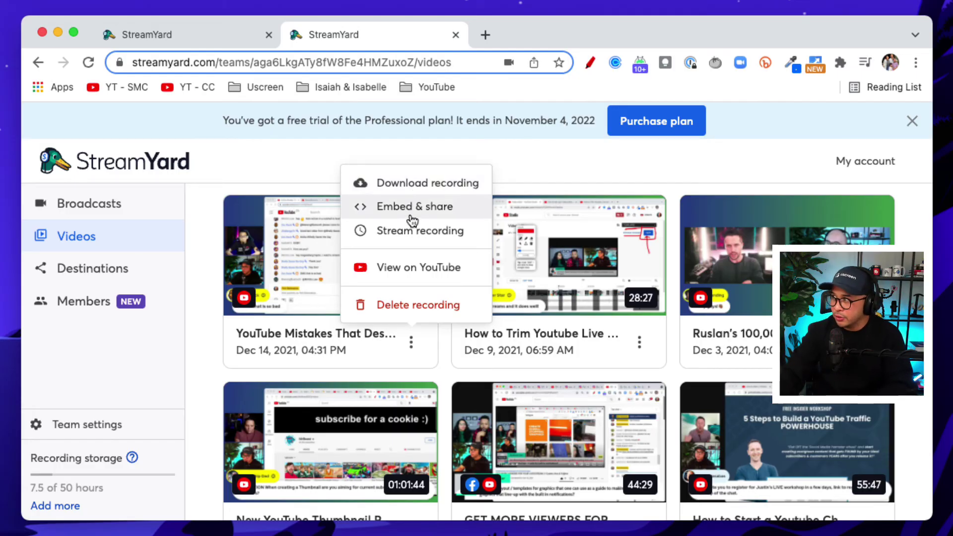
left_click(530, 177)
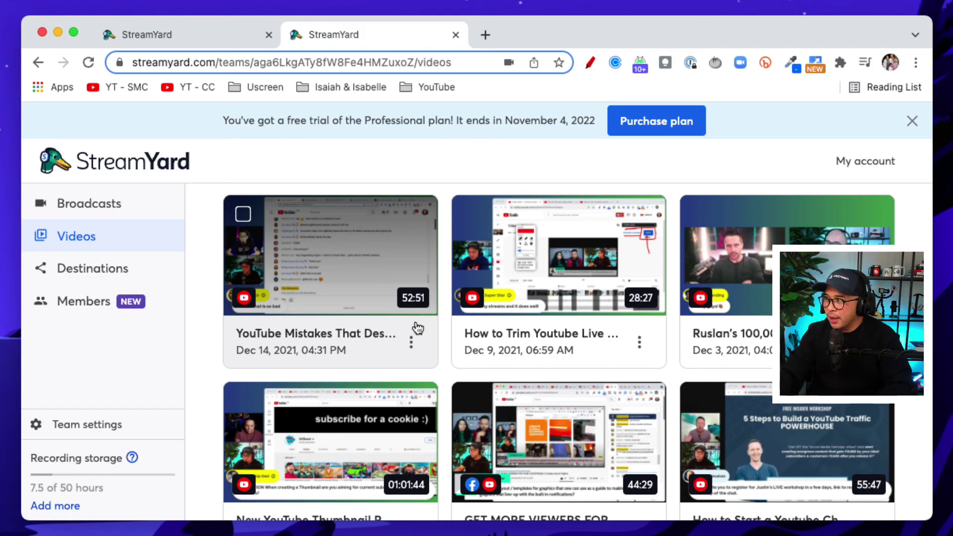
left_click(412, 349)
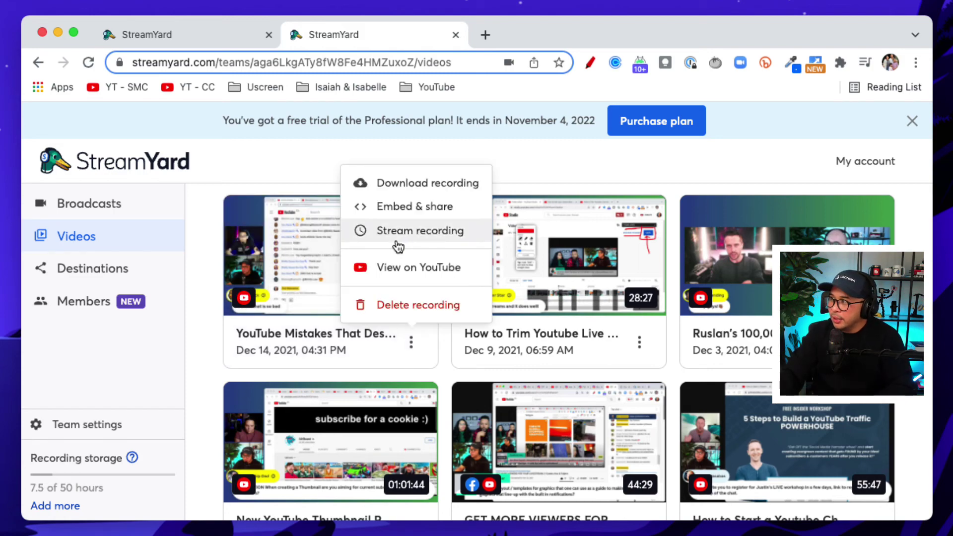
left_click(398, 186)
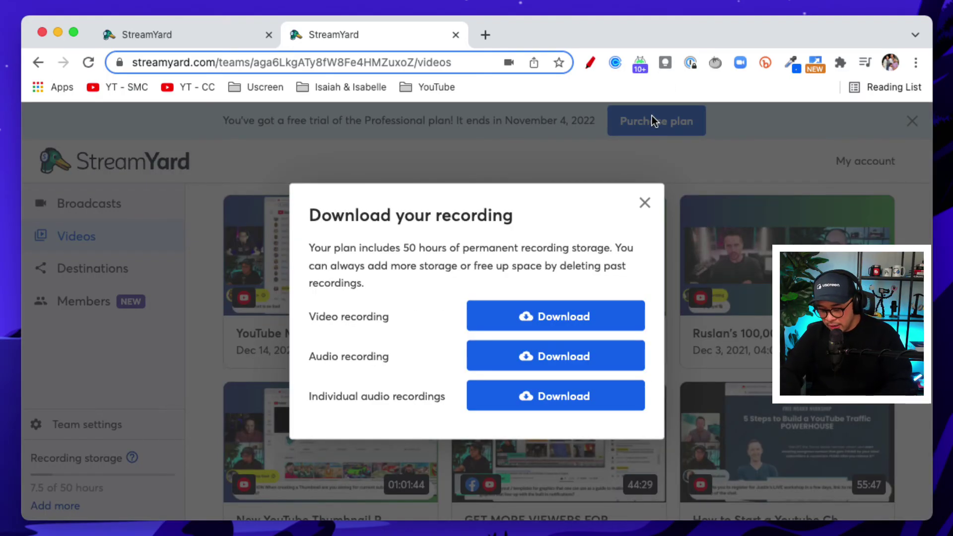
Step: Enlarge the page and underline the Video recording, Audio recording and Individual audio recordings labels in red
key("super+equal")
key("super+equal")
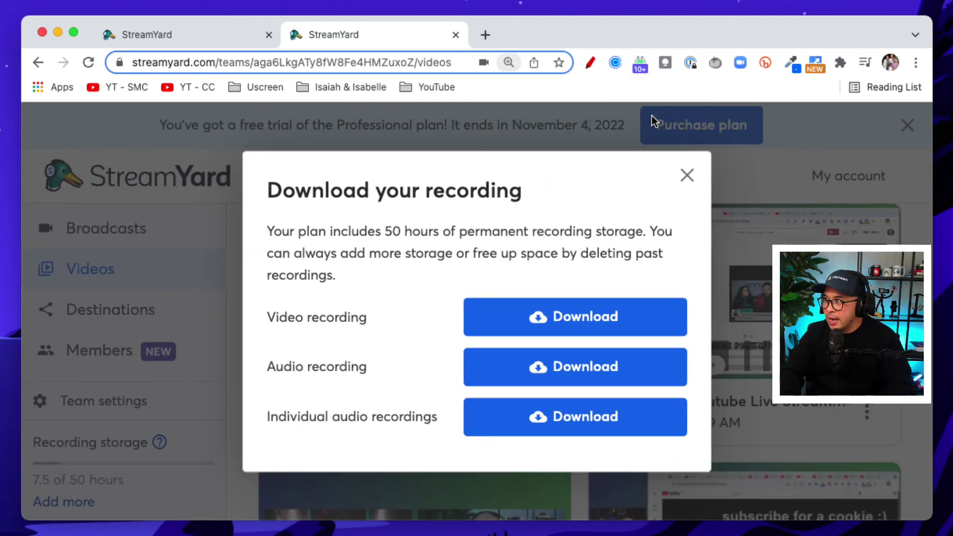
left_click(588, 62)
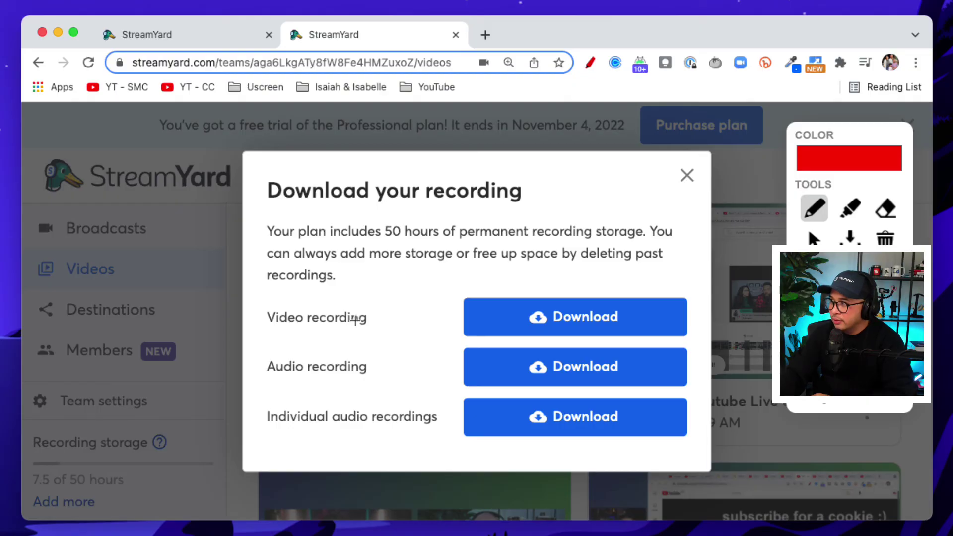
left_click_drag(261, 334, 376, 335)
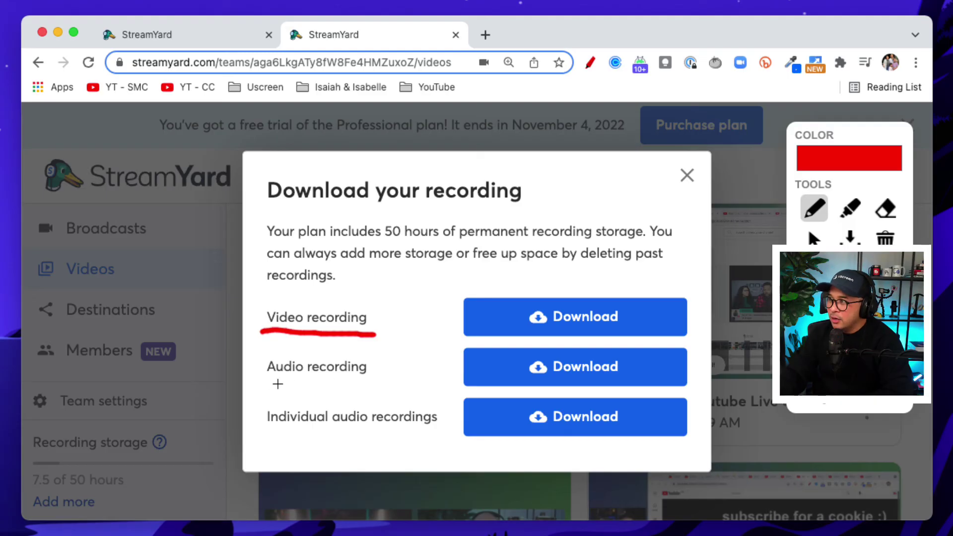
left_click_drag(259, 383, 380, 382)
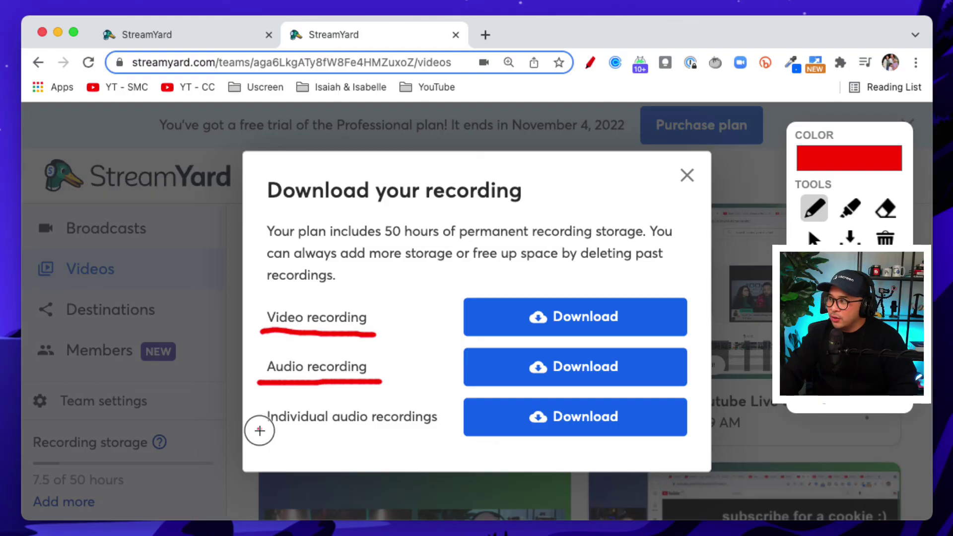
left_click_drag(258, 430, 443, 430)
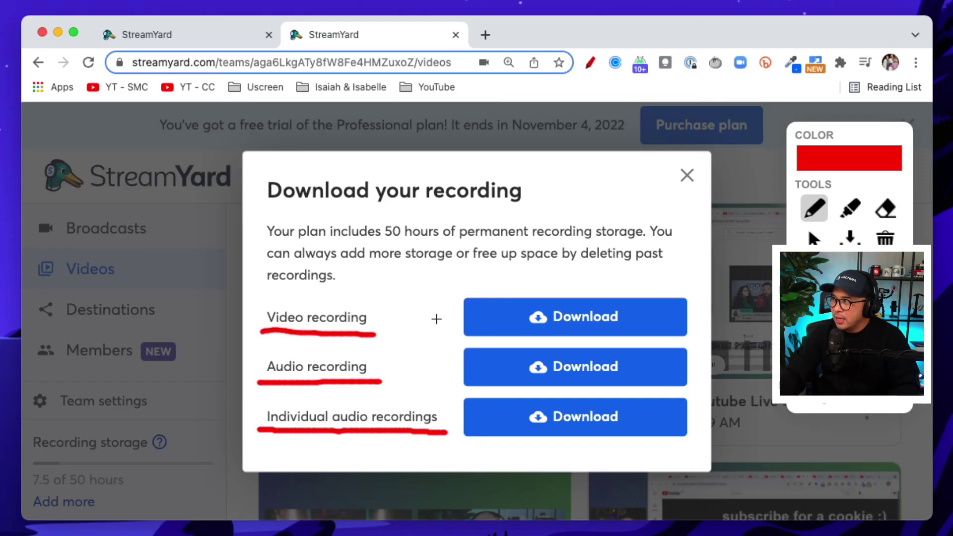
Step: Draw a short red stroke beside each of the three Download buttons
left_click_drag(437, 318, 459, 309)
left_click_drag(440, 373, 465, 366)
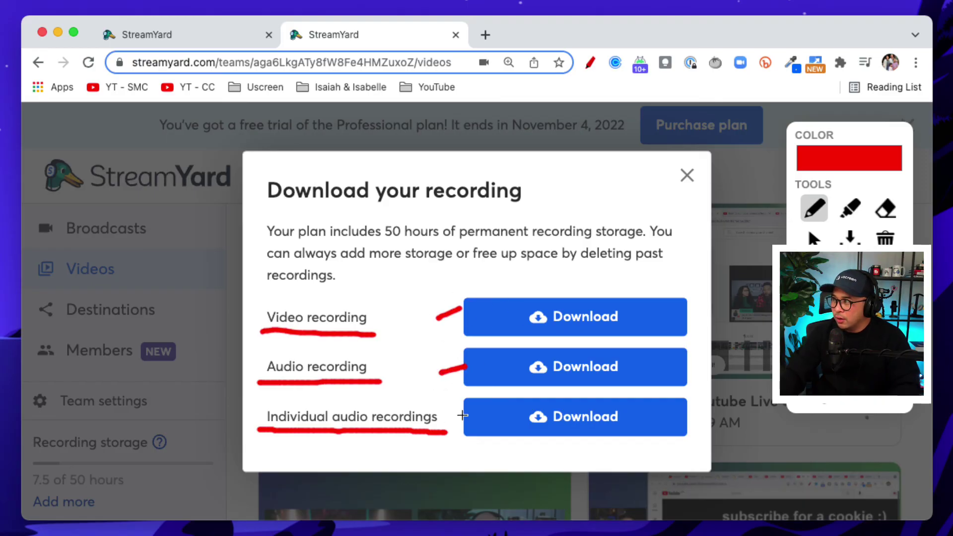
left_click_drag(450, 416, 460, 412)
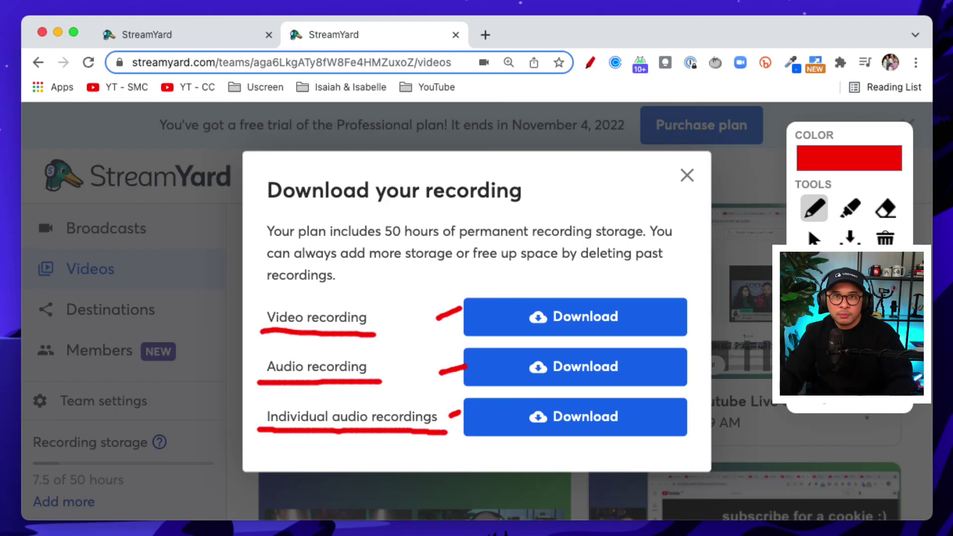